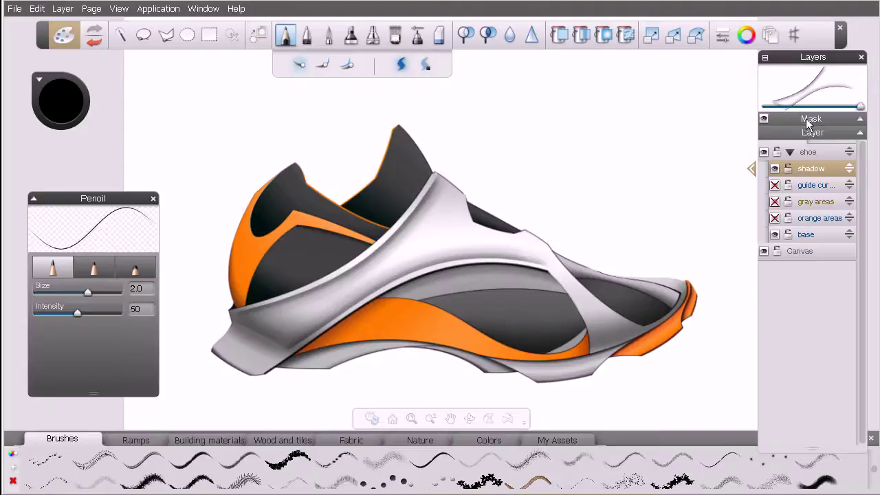
Step: Add a new vector mask to the shoe drawing
mouse_move(811, 119)
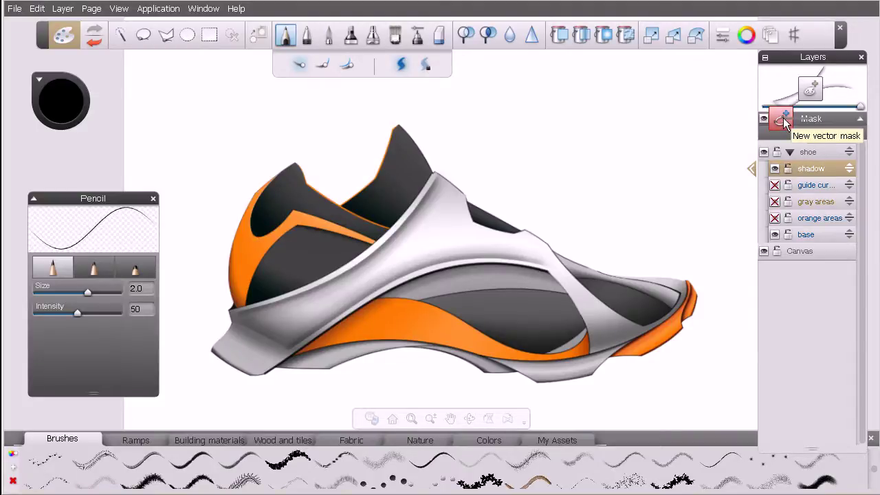
click(785, 122)
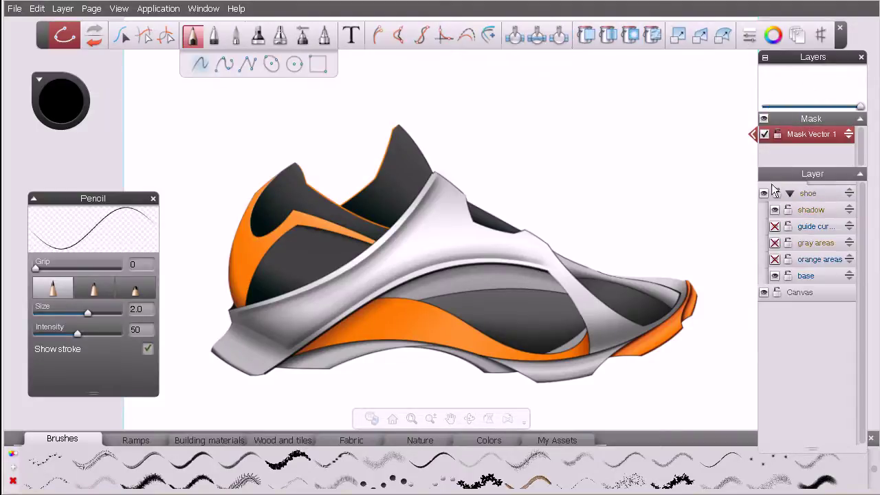
double_click(814, 135)
Step: With the Pen's point-by-point curve, place a four-point mask curve along the white side panel from the heel to the forefoot
click(215, 35)
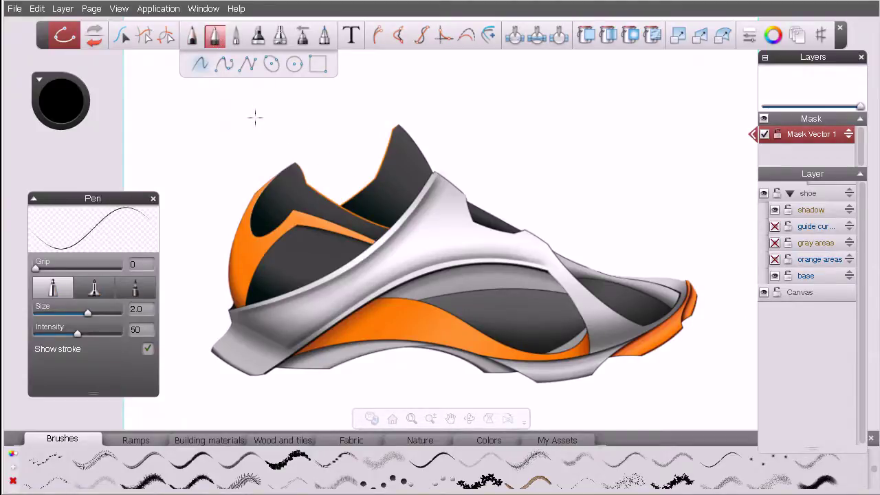
click(224, 64)
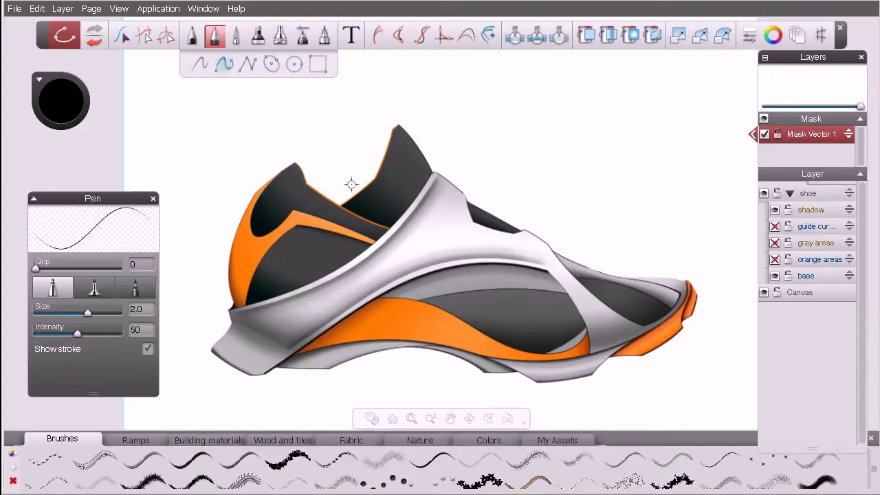
key(space)
drag(330, 262, 378, 277)
drag(398, 309, 401, 295)
key(space)
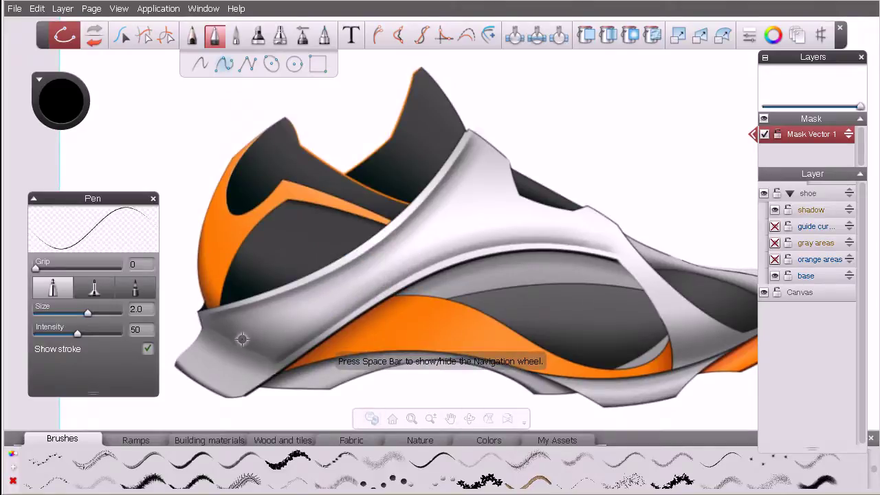
click(242, 340)
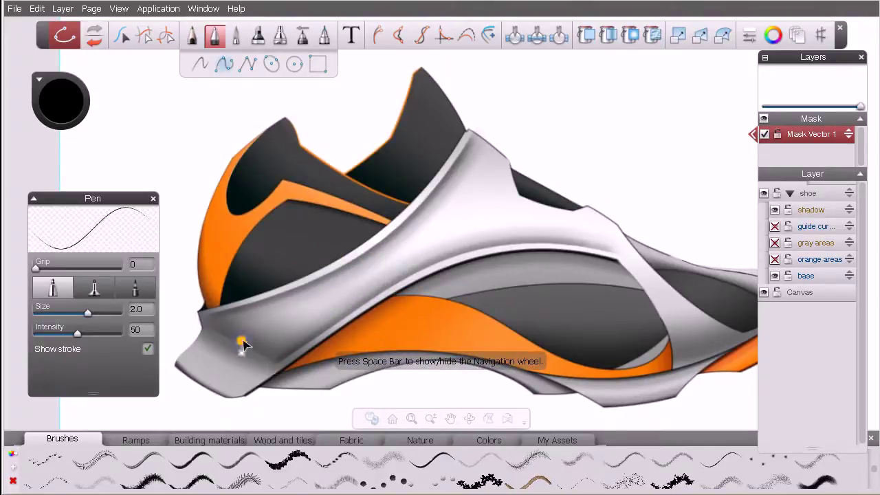
click(387, 265)
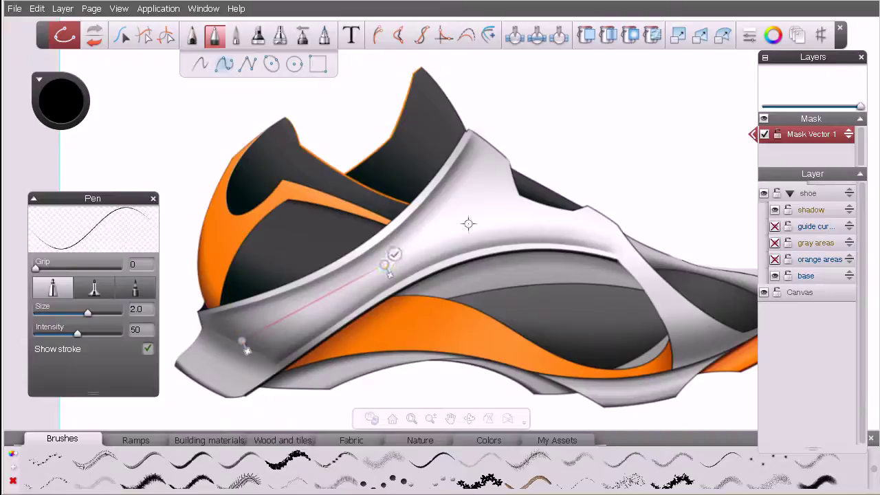
click(551, 221)
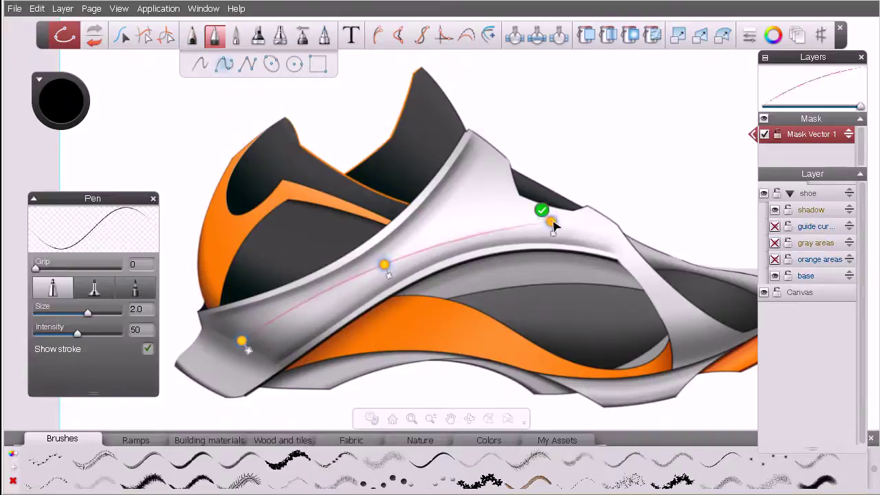
click(628, 246)
drag(631, 247, 631, 244)
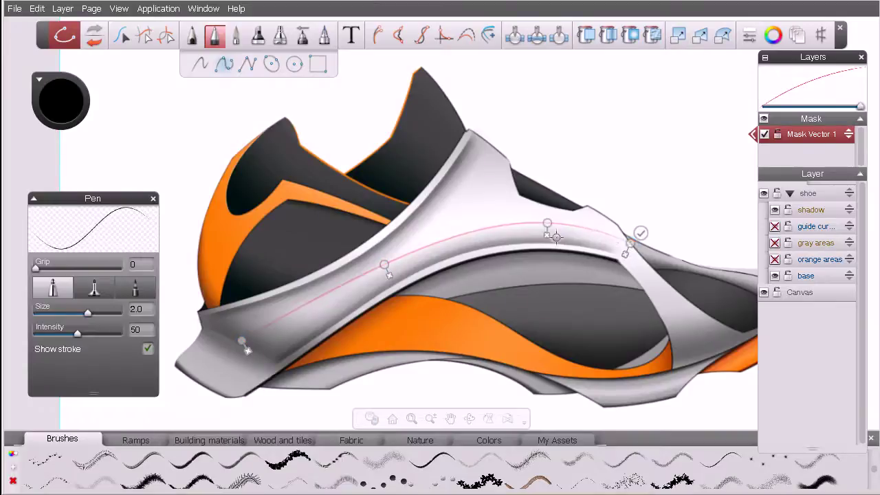
Step: Reposition the points of the long mask curve to smooth its arc and validate the curve
drag(548, 223, 526, 218)
drag(385, 265, 381, 267)
drag(242, 341, 245, 343)
drag(526, 219, 509, 221)
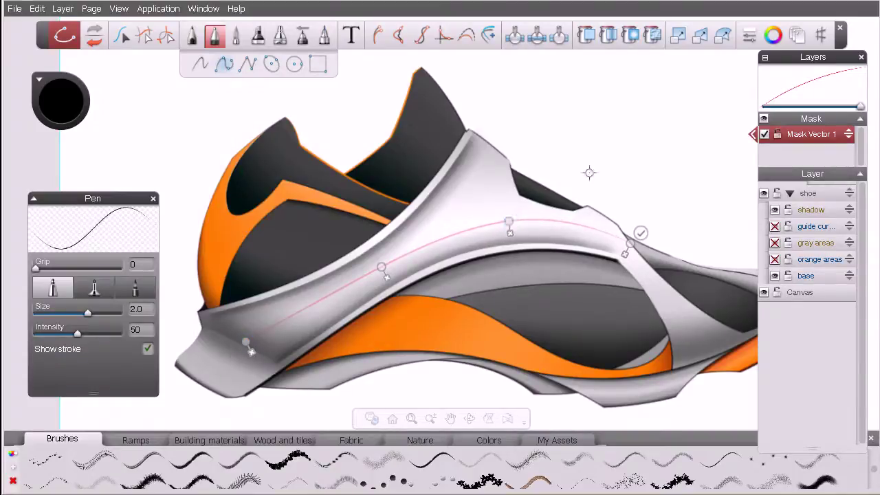
click(640, 232)
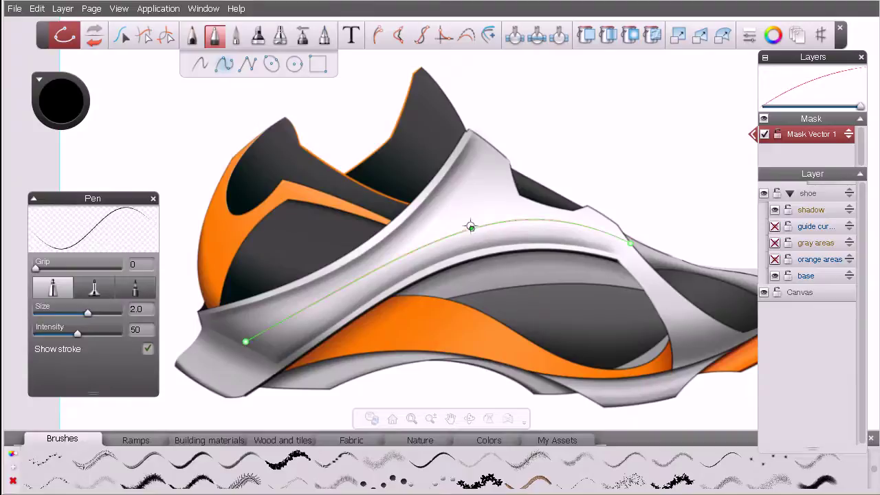
Step: Draw a three-point mask curve from the white panel's upper tip down to the long curve, and leave curve drawing
click(490, 146)
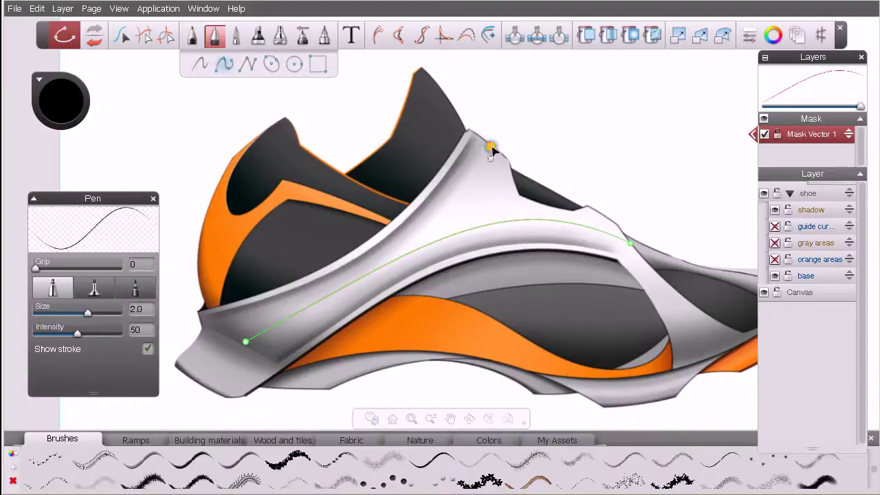
click(484, 187)
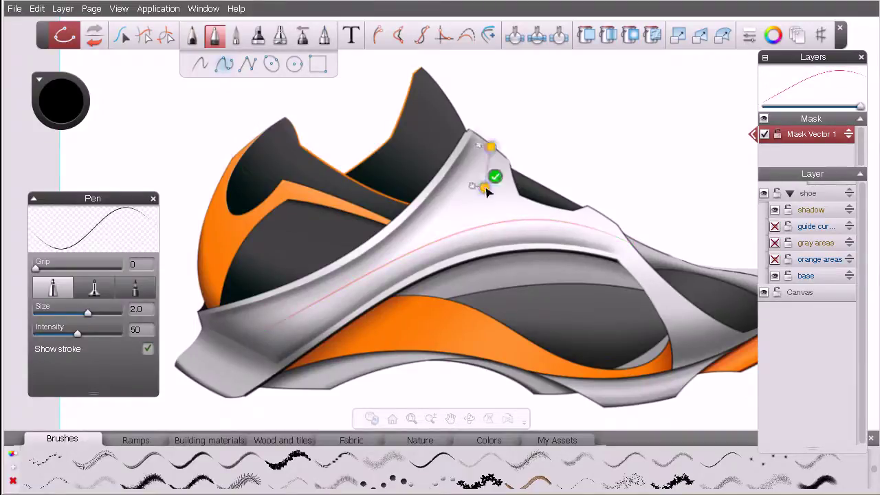
click(470, 229)
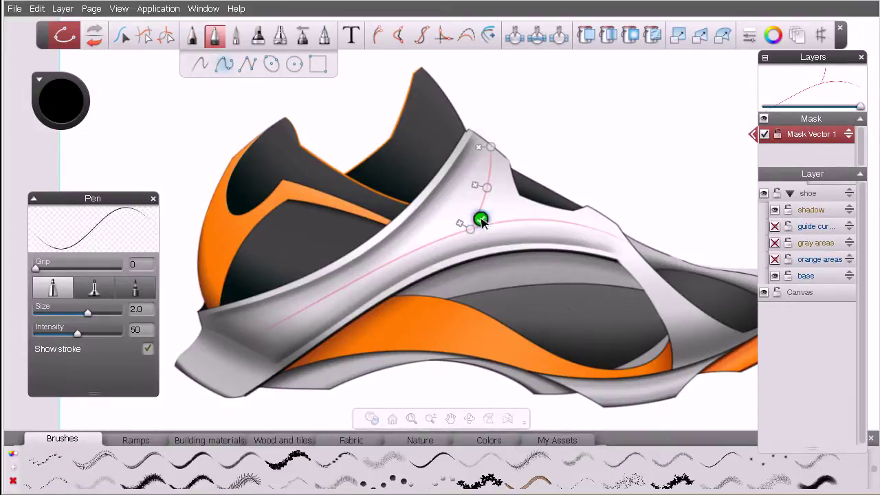
click(480, 218)
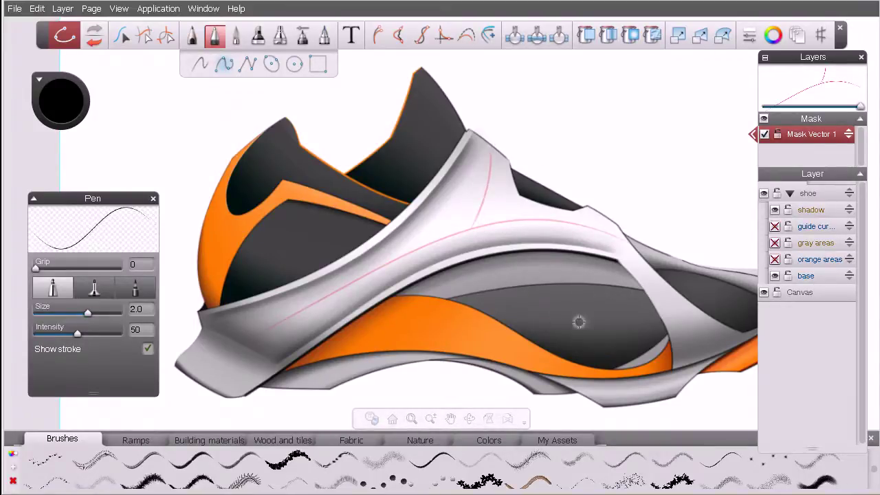
click(485, 197)
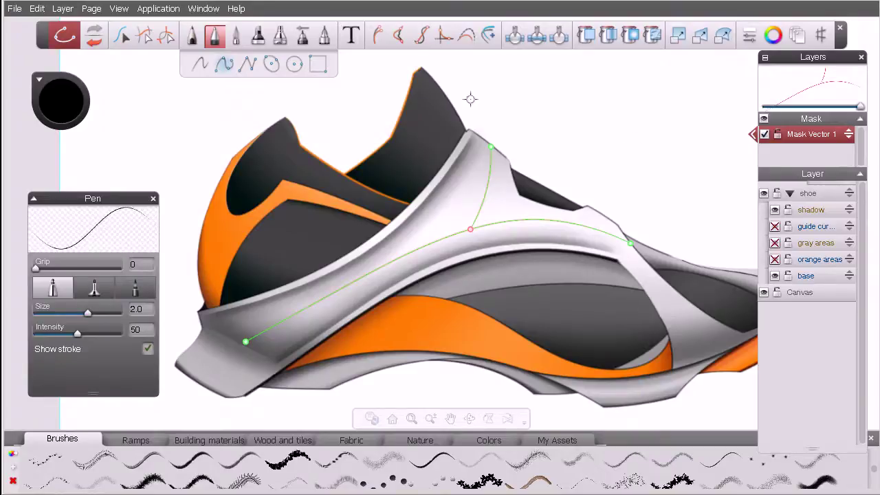
key(Escape)
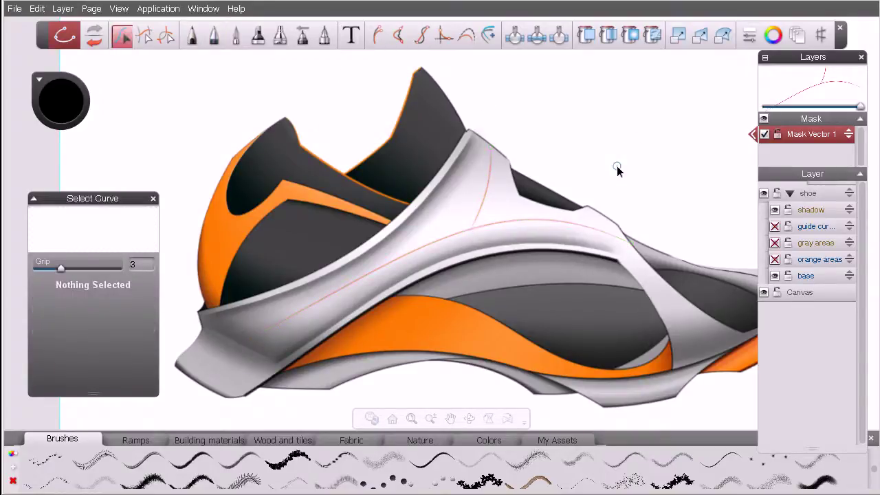
click(417, 141)
click(613, 238)
click(491, 165)
click(576, 226)
Step: Add a paint layer above the shadow layer and set the Air brush to size 37 and intensity 22
click(817, 210)
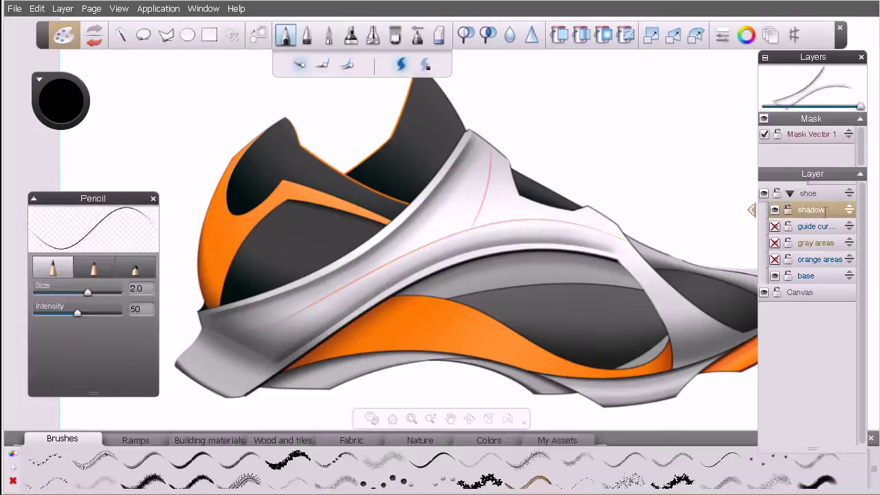
drag(822, 212, 822, 181)
click(372, 35)
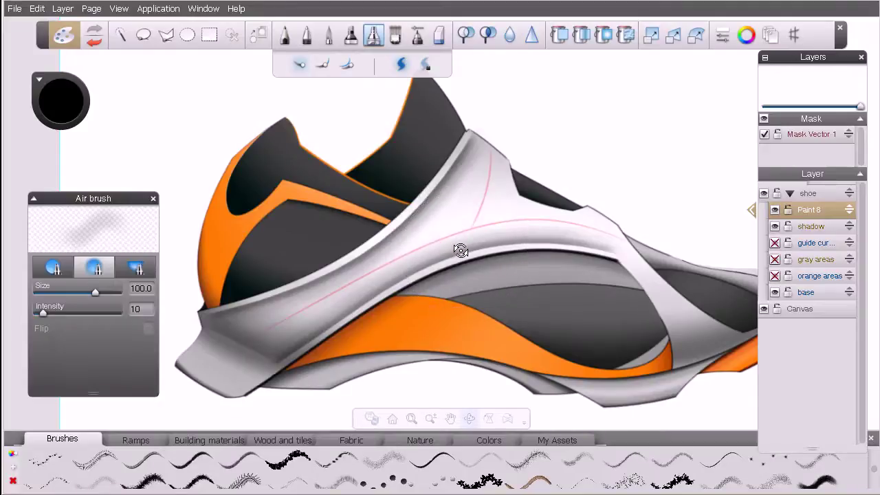
drag(465, 250, 433, 250)
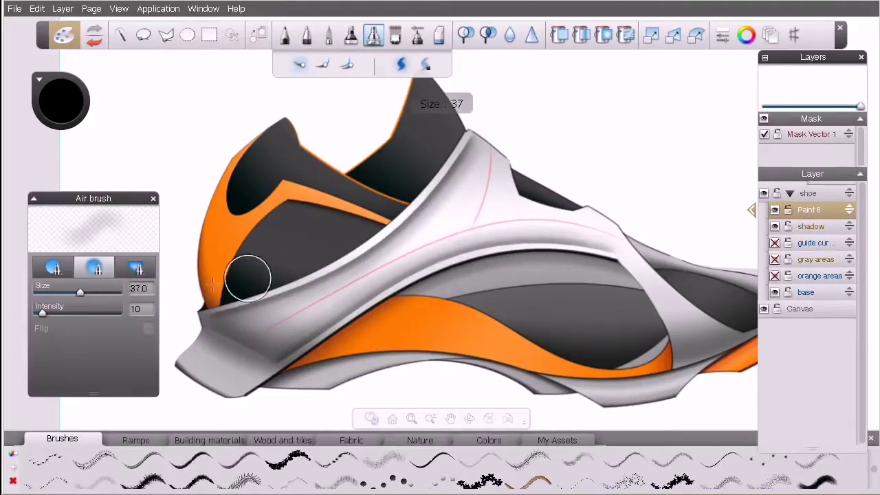
drag(43, 312, 53, 312)
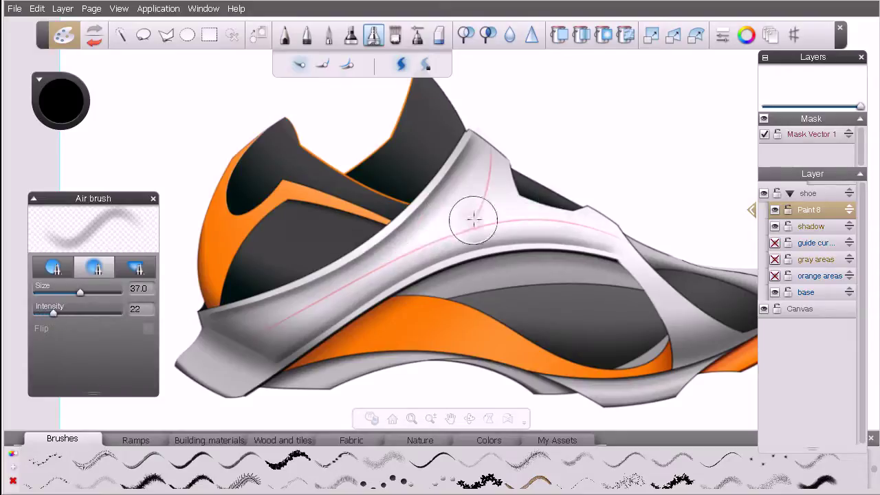
Step: Hide the mask display, try airbrushing dark shading along both mask curves on the white panel, and undo the shading
click(763, 121)
mouse_move(429, 241)
mouse_down()
mouse_move(296, 323)
mouse_move(344, 281)
mouse_move(468, 227)
mouse_up()
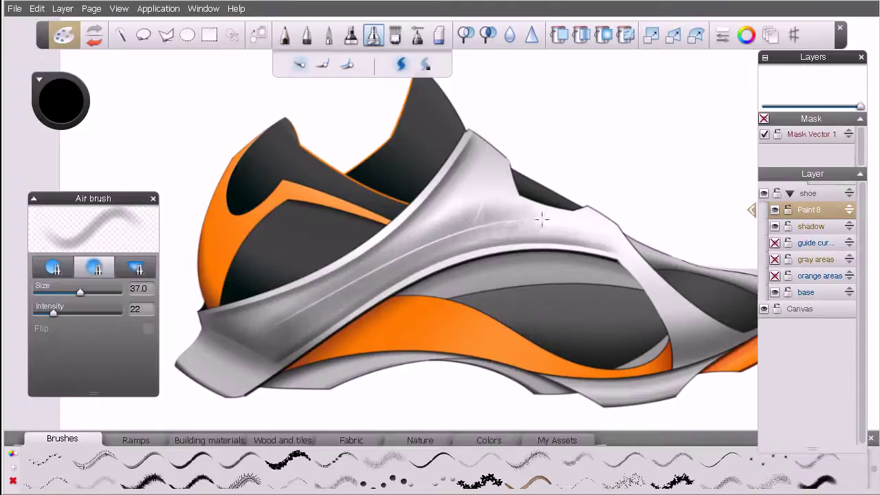
mouse_move(553, 220)
mouse_down()
mouse_move(598, 228)
mouse_move(476, 222)
mouse_move(482, 154)
mouse_move(468, 210)
mouse_move(264, 328)
mouse_move(361, 273)
mouse_move(470, 230)
mouse_move(565, 223)
mouse_move(607, 237)
mouse_move(588, 229)
mouse_move(463, 231)
mouse_move(486, 158)
mouse_move(476, 199)
mouse_move(251, 342)
mouse_up()
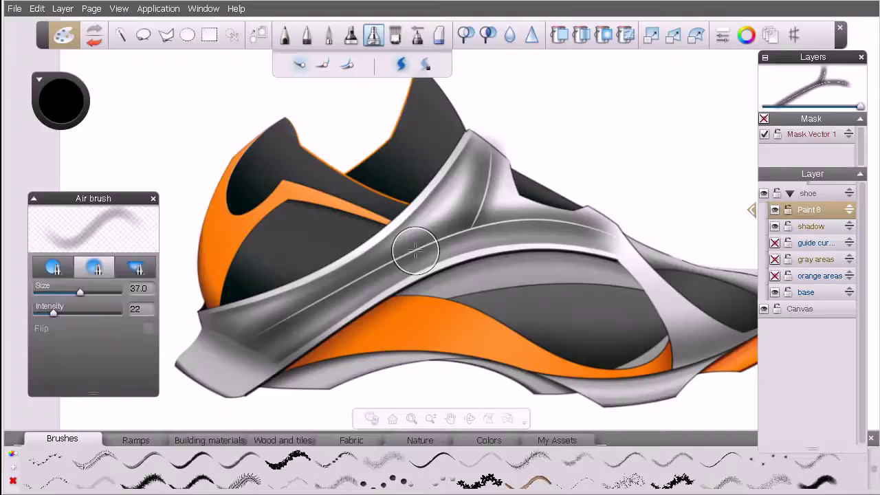
key(ctrl+z)
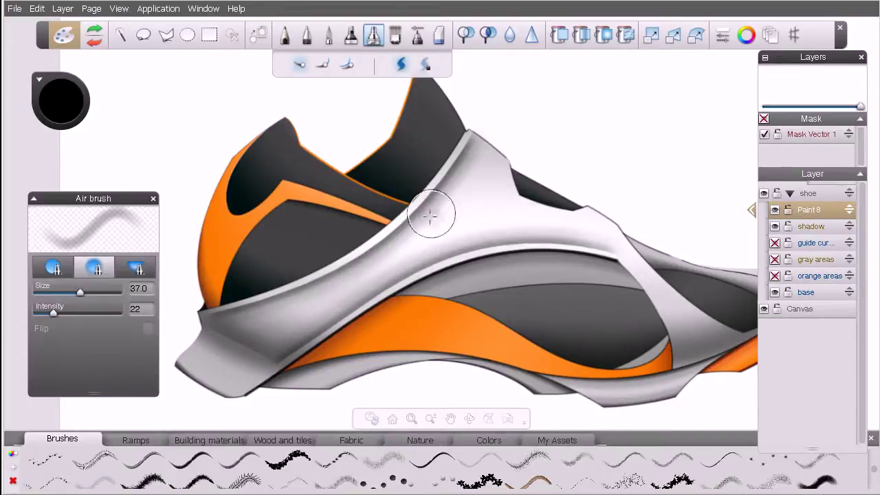
Step: Make Mask Vector 1 active again and set the Pen to draw circles
click(810, 135)
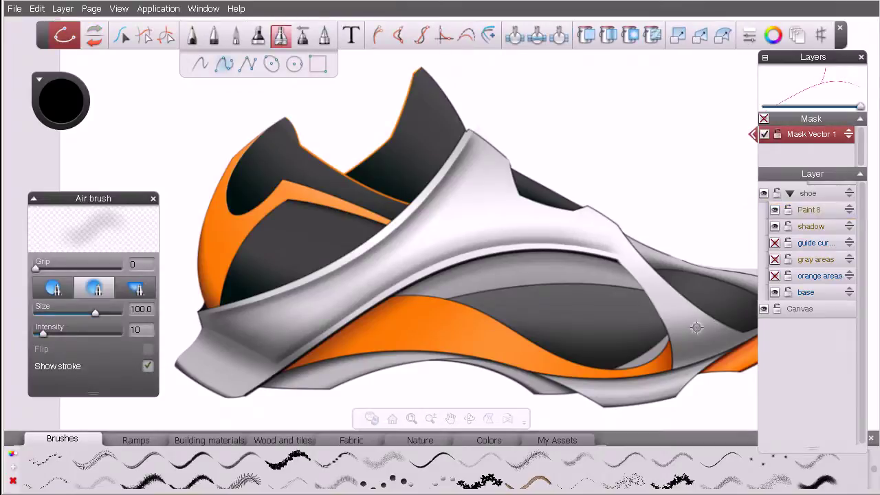
drag(679, 321, 680, 295)
click(213, 39)
key(space)
drag(650, 337, 551, 341)
key(space)
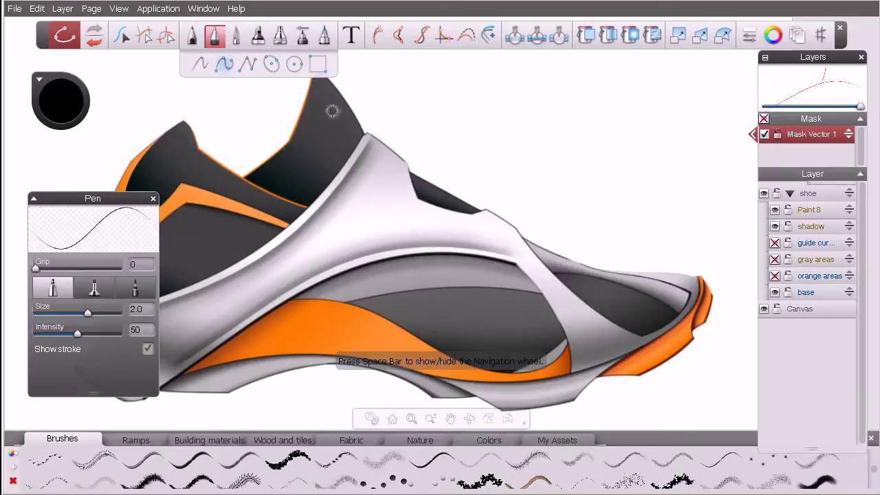
click(293, 64)
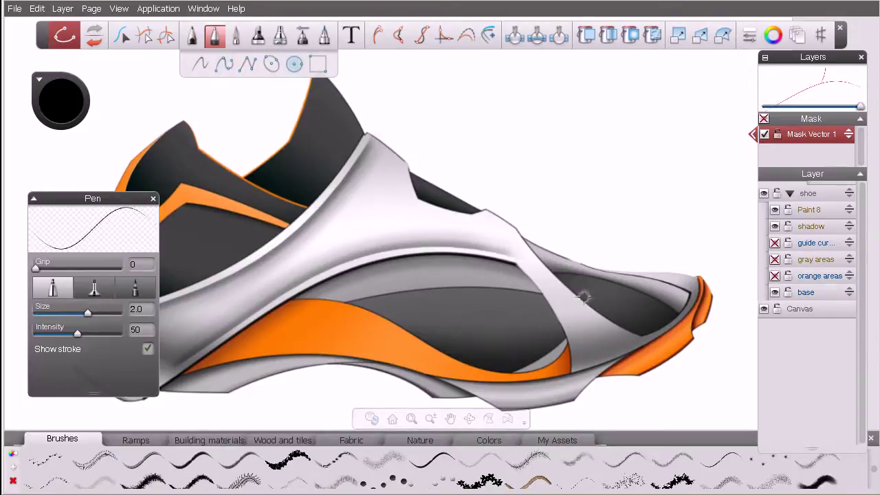
Step: Turn the mask display back on and draw a circle in the wide rear part of the orange side panel
key(space)
drag(522, 282, 582, 303)
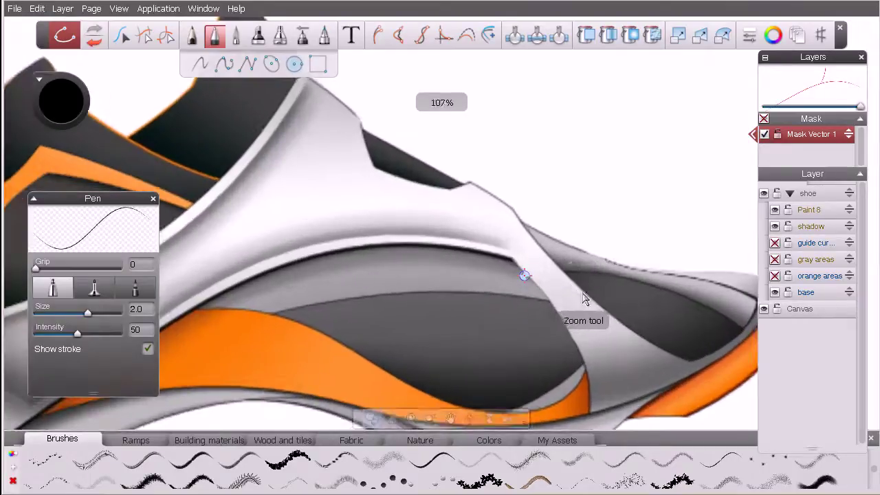
drag(609, 343, 649, 304)
drag(313, 305, 412, 305)
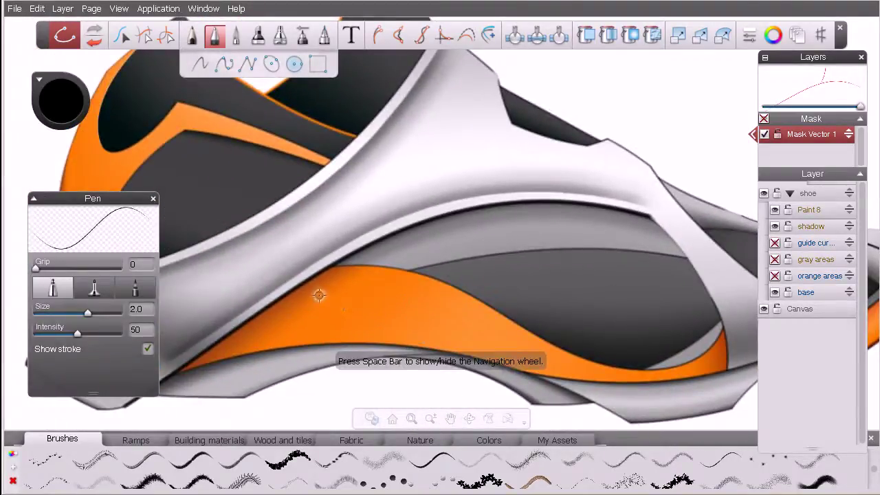
click(320, 297)
click(331, 328)
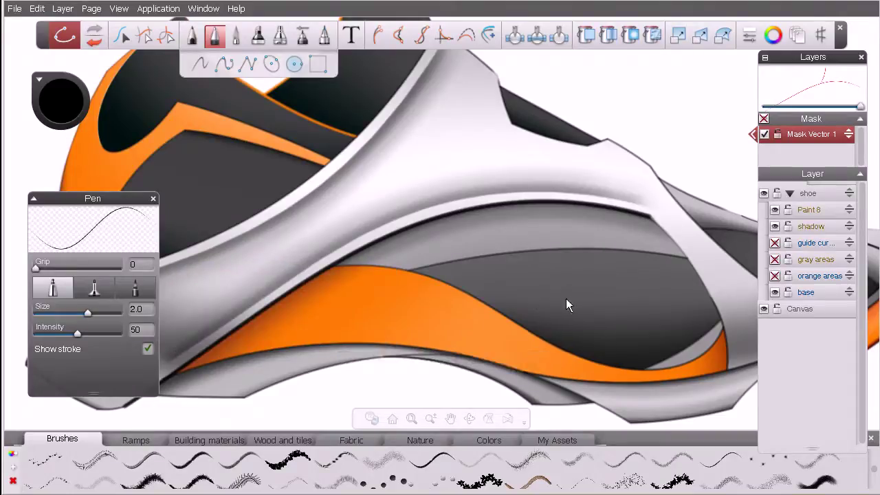
click(763, 119)
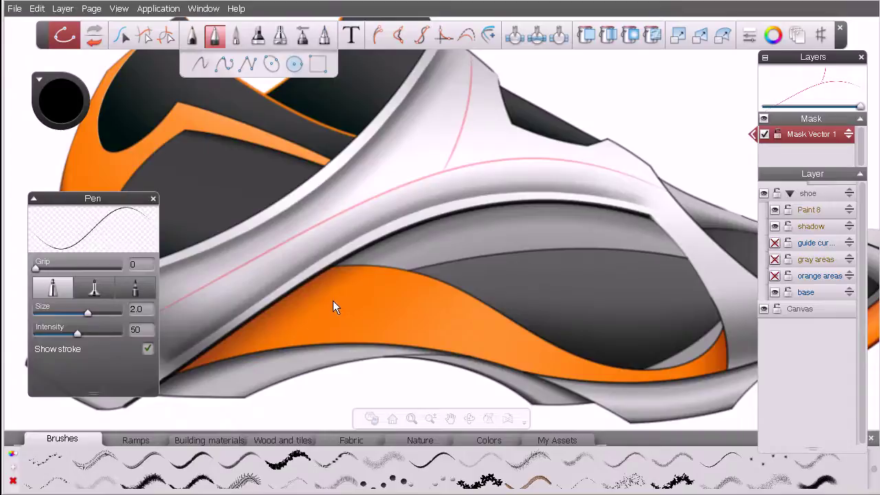
mouse_move(338, 300)
mouse_down()
mouse_move(360, 316)
mouse_move(342, 306)
mouse_up()
Step: Draw three progressively smaller circles toward the toe along the orange panel, nudge the last one into line, and switch to curve selection
click(400, 309)
click(399, 312)
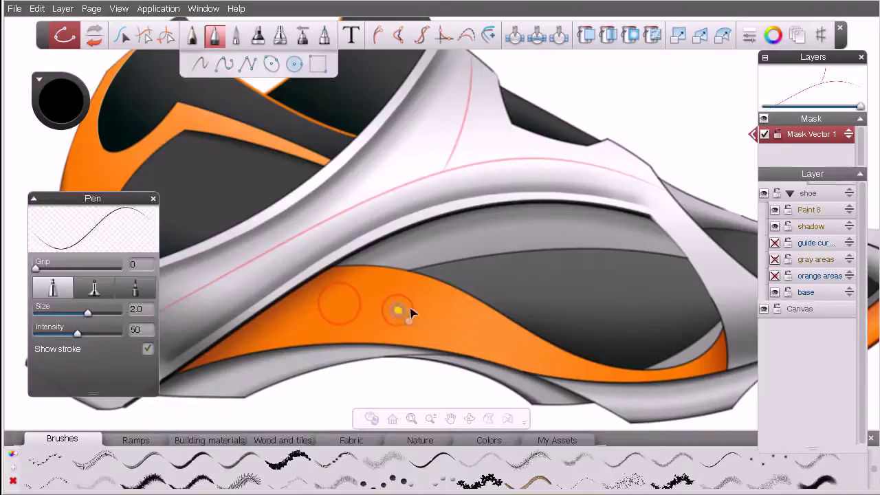
click(449, 321)
click(495, 339)
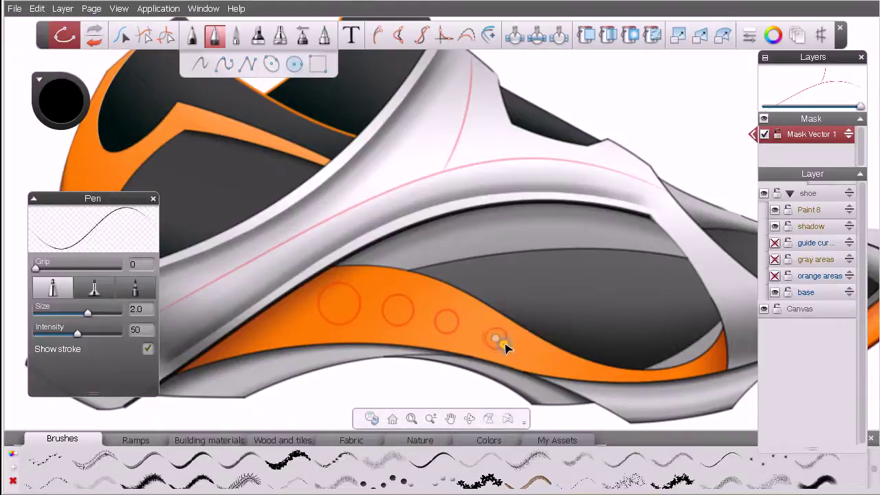
click(489, 337)
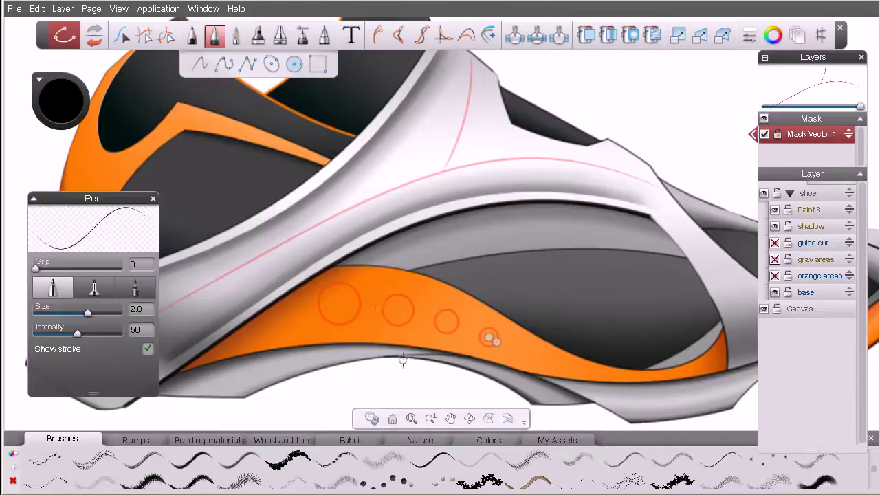
click(122, 37)
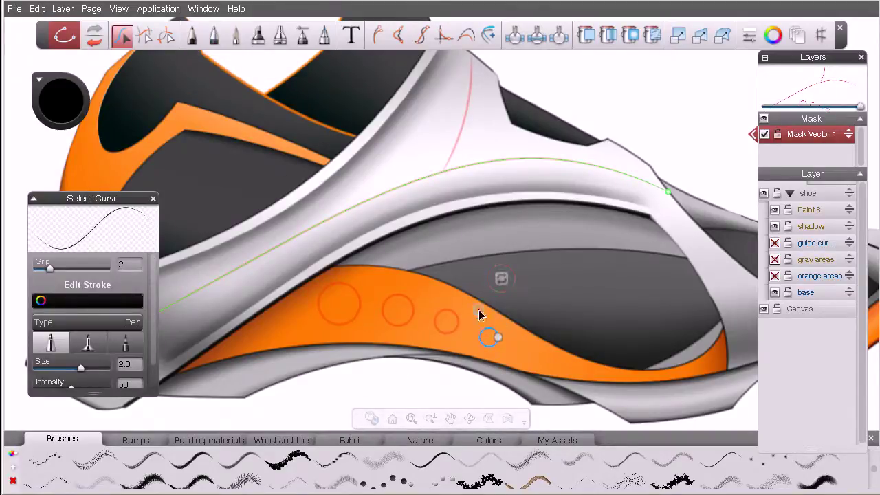
Step: Select all four circles on the orange side panel and turn off the display of their strokes
shift+click(438, 334)
shift+click(387, 325)
shift+click(341, 323)
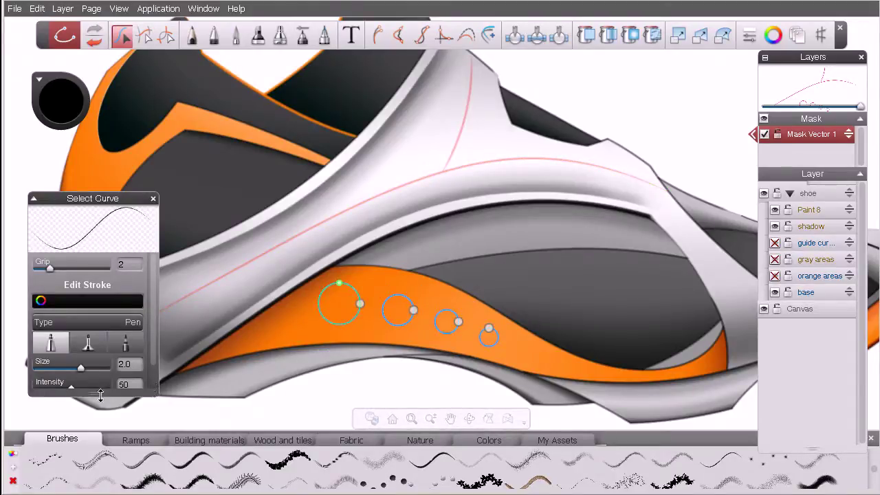
drag(102, 393, 96, 418)
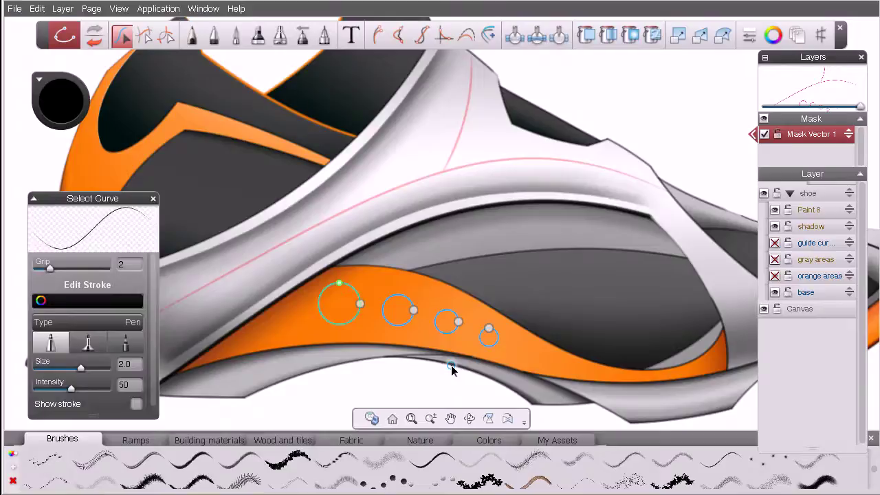
click(584, 306)
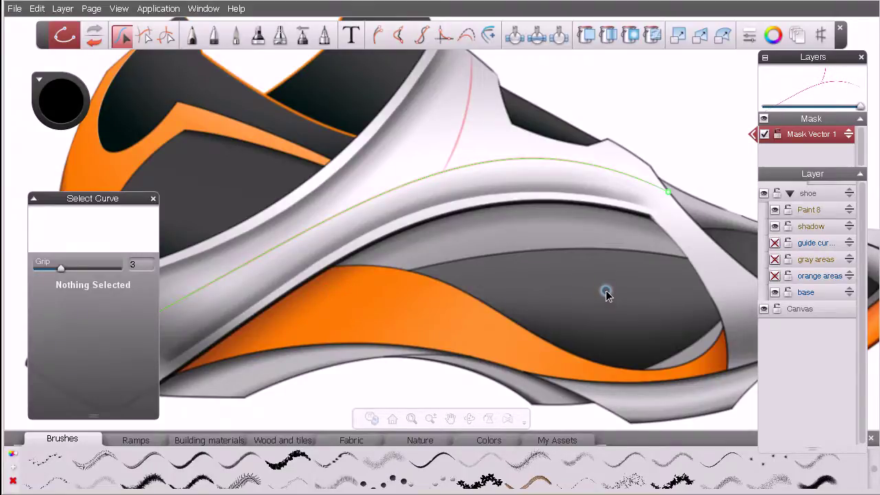
Step: Solid-fill the four circles on the orange panel as mask areas and return to curve selection
click(587, 36)
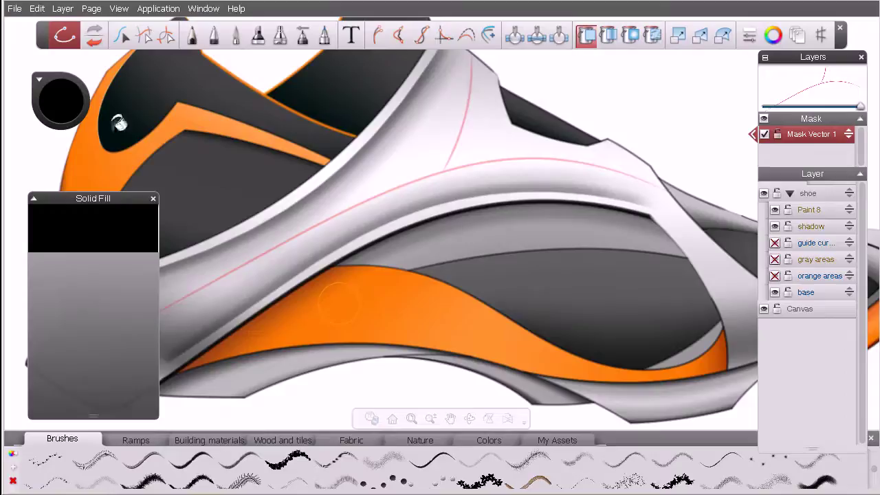
click(344, 300)
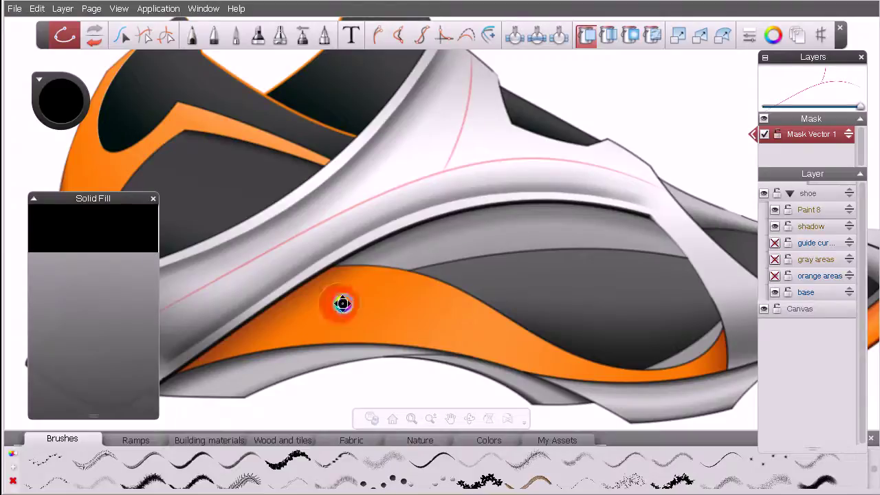
click(401, 311)
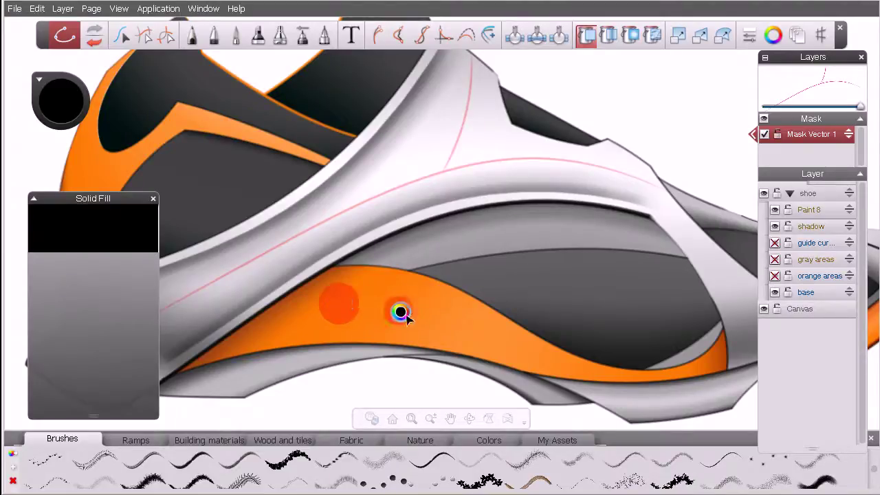
click(451, 325)
key(space)
drag(529, 328, 597, 347)
click(465, 345)
key(space)
drag(556, 286, 516, 304)
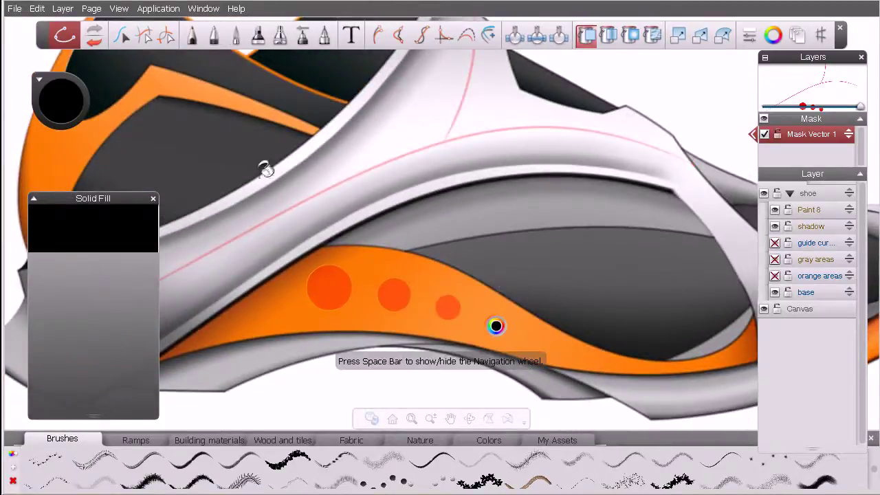
click(122, 36)
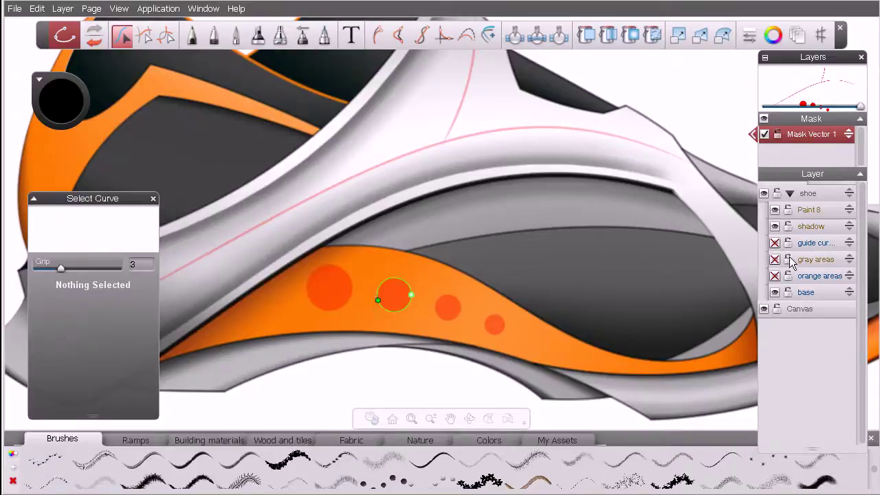
Step: On layer Paint 8, hide the mask display, try airbrushing dark shading along the orange panel across the circles, and undo it
click(816, 211)
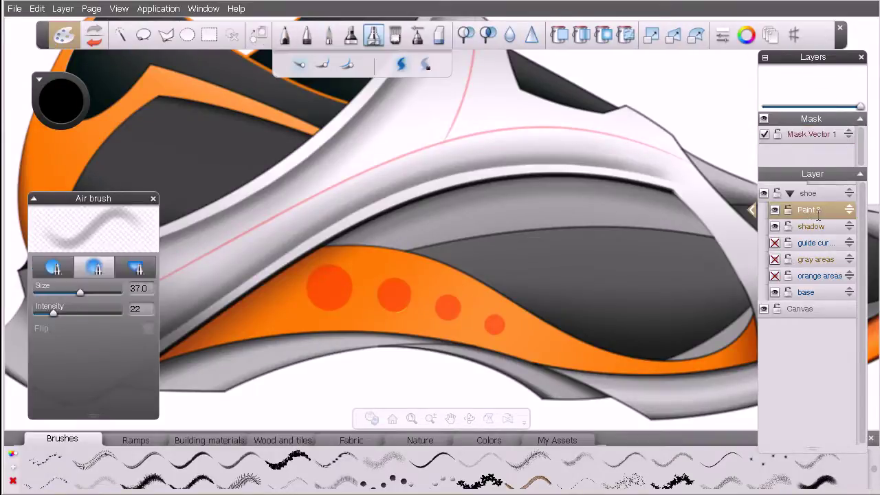
click(764, 118)
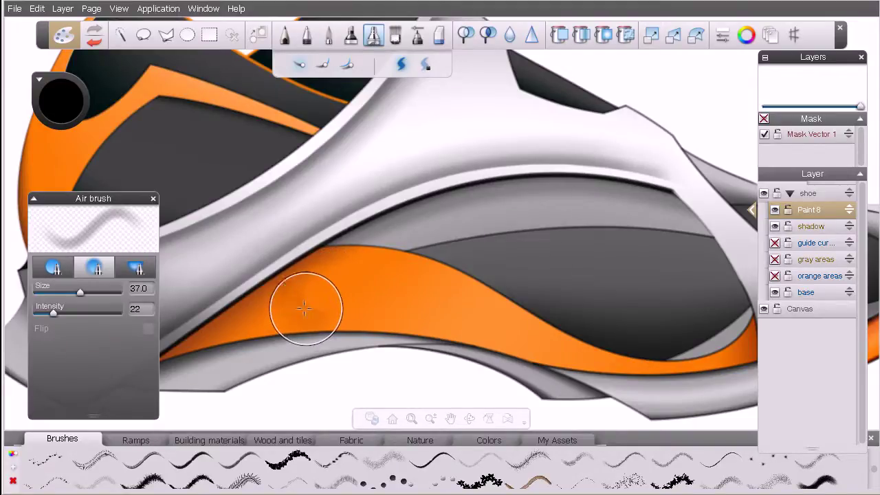
mouse_move(254, 321)
mouse_down()
mouse_move(378, 314)
mouse_move(523, 347)
mouse_up()
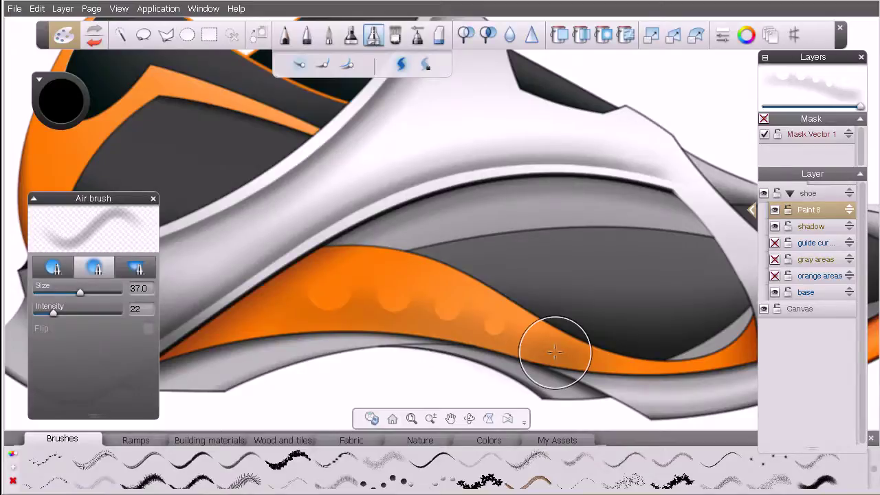
key(ctrl+z)
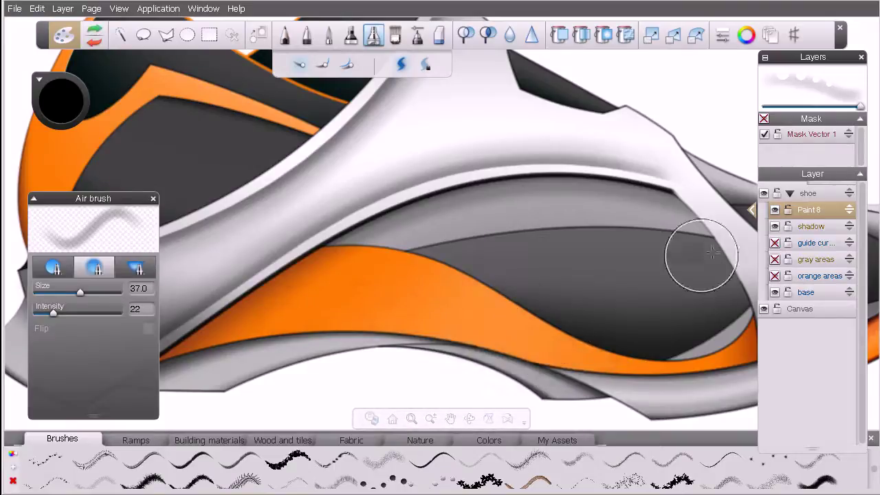
Step: Make Mask Vector 1 active again with curve selection and turn the mask display back on
click(801, 136)
key(s)
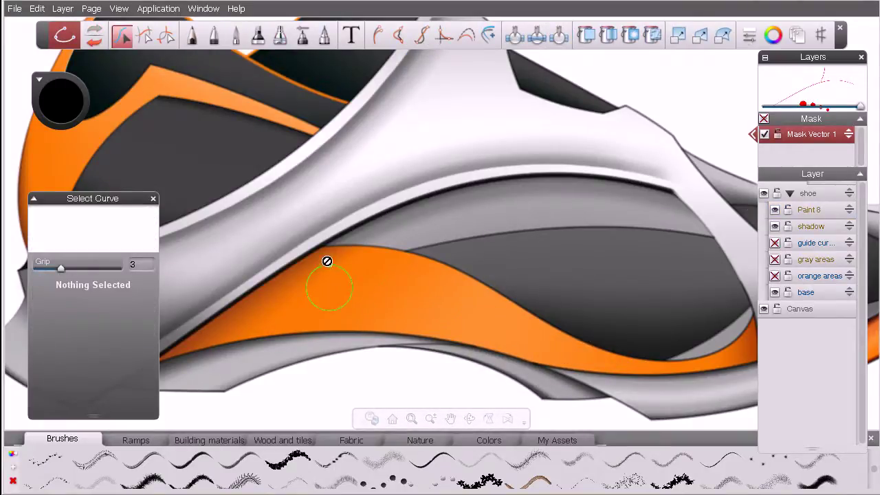
click(351, 290)
click(333, 328)
click(763, 119)
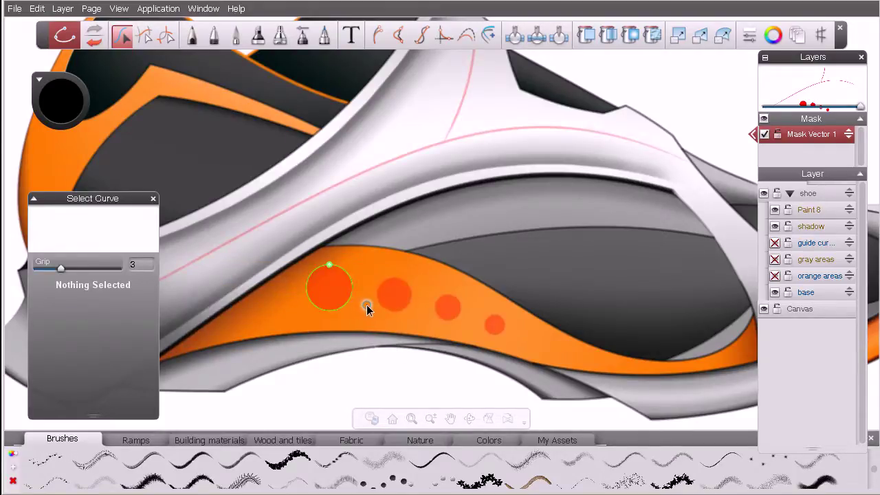
Step: Delete all four filled circles on the orange side panel from the mask
click(339, 304)
mouse_move(360, 308)
mouse_down()
mouse_move(393, 318)
mouse_move(413, 310)
mouse_up()
key(Delete)
click(451, 318)
key(Delete)
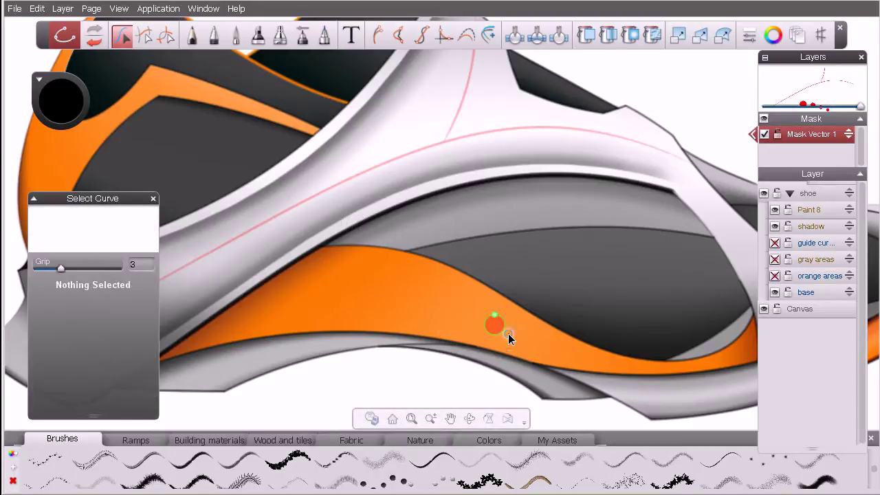
click(500, 325)
key(Delete)
Step: Hide the base, shadow and Paint 8 layers with most of the shoe drawing in view
key(space)
drag(560, 266, 507, 312)
click(514, 280)
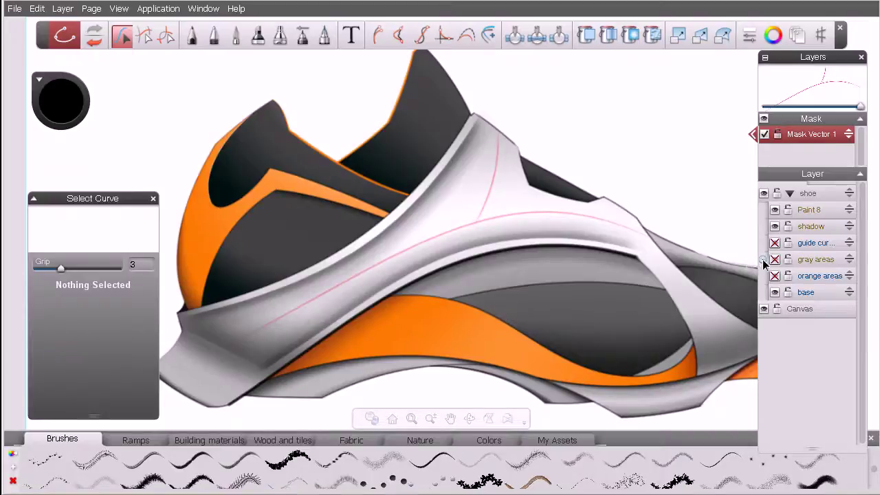
click(775, 292)
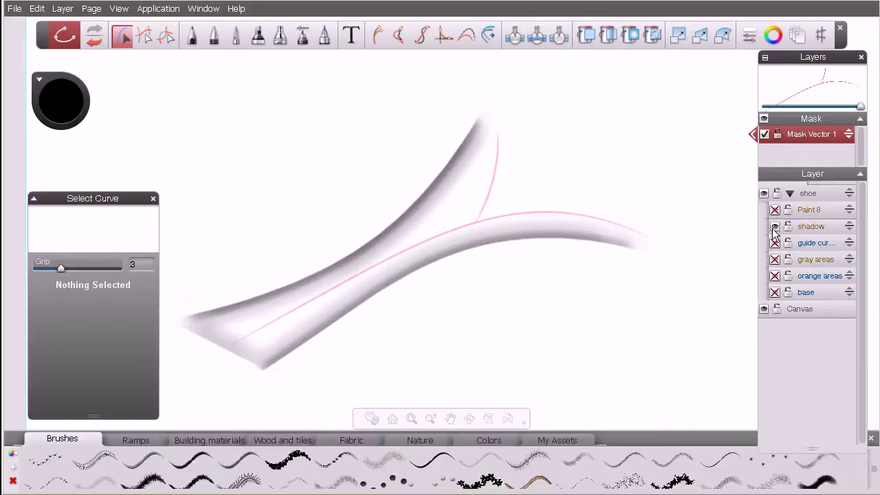
drag(775, 226, 775, 210)
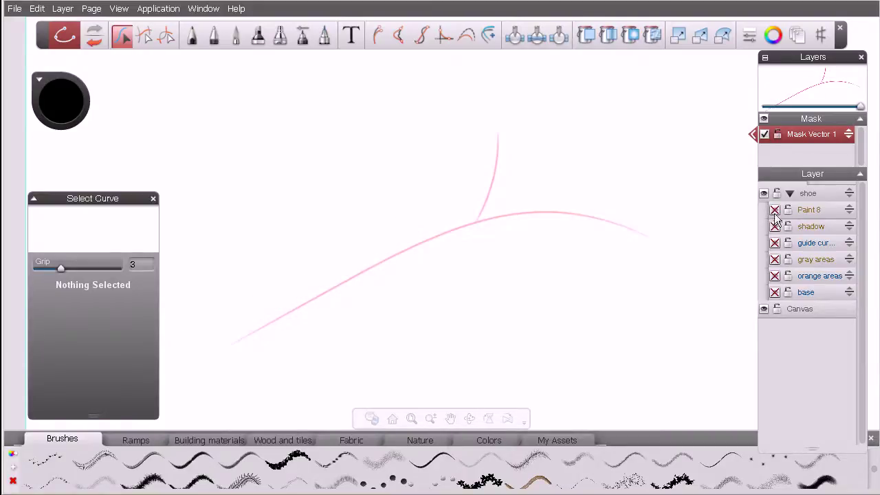
Step: Show the orange areas layer, turn base back on to compare them, and hide orange areas again
click(775, 276)
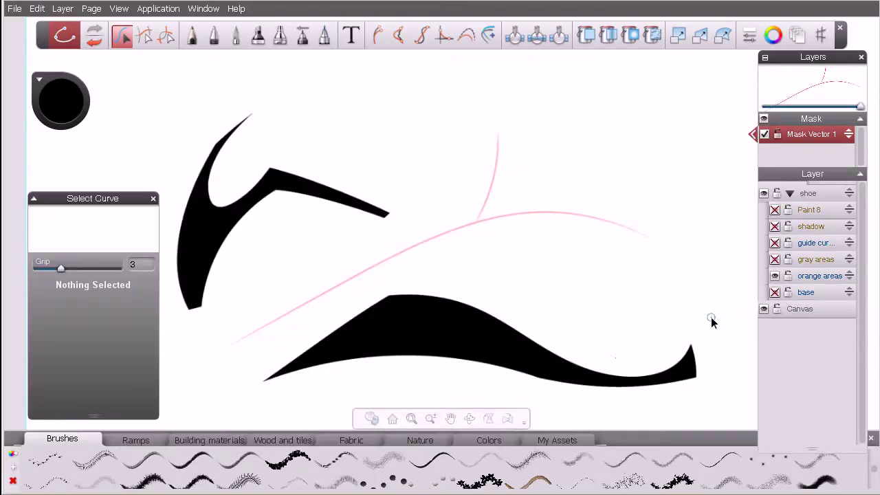
click(775, 293)
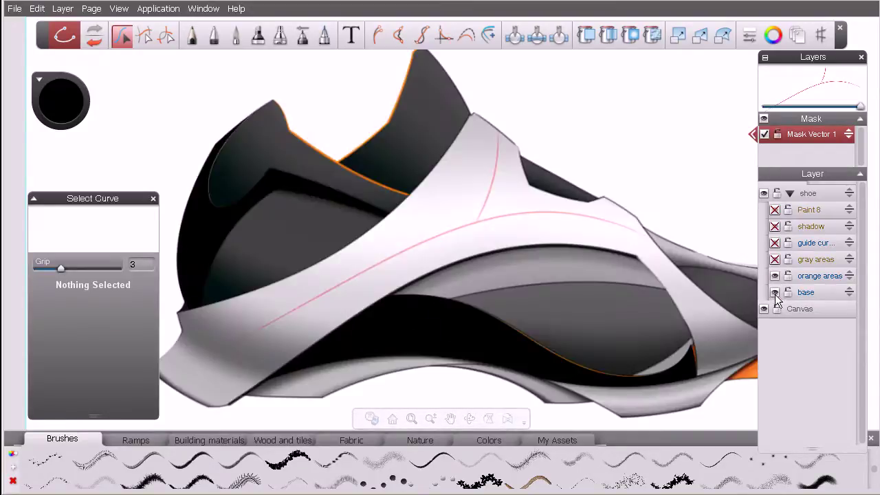
click(775, 276)
click(775, 277)
click(775, 276)
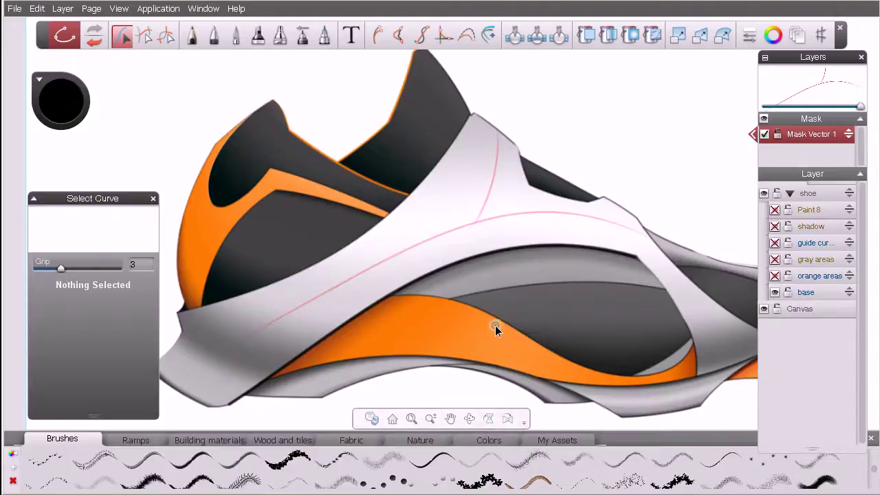
click(330, 308)
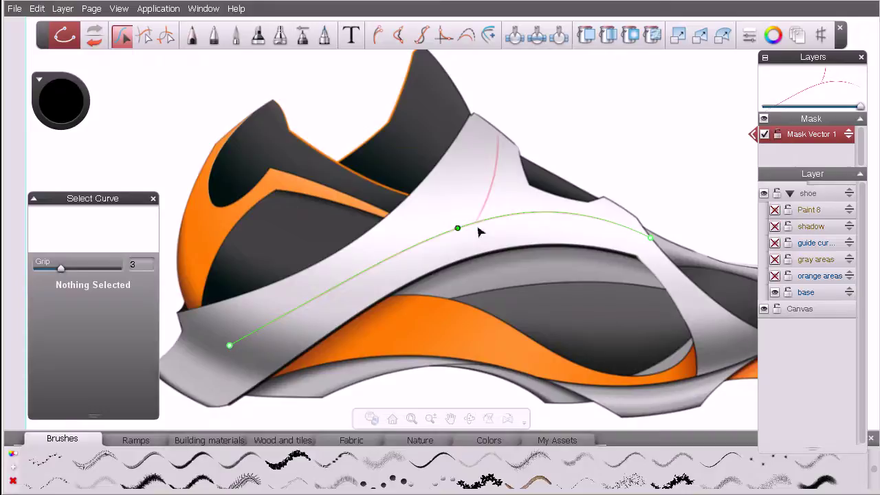
Step: Show the orange areas layer without base and copy it into the mask list
click(773, 278)
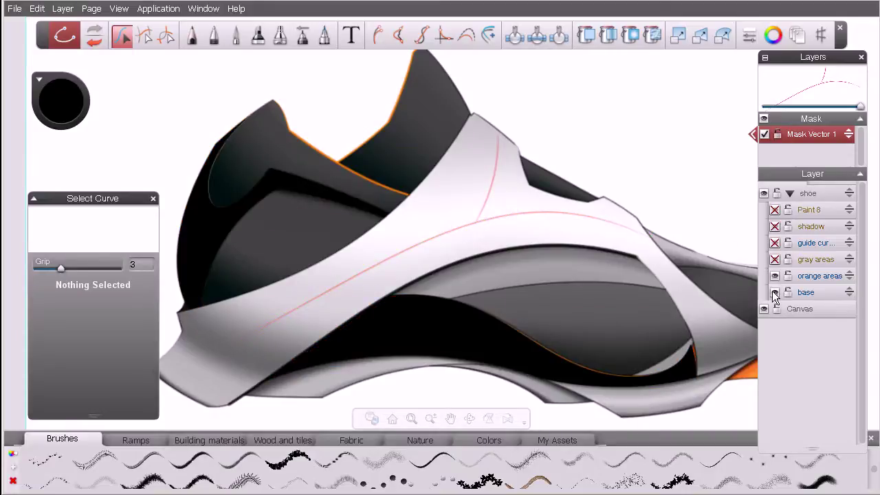
click(775, 294)
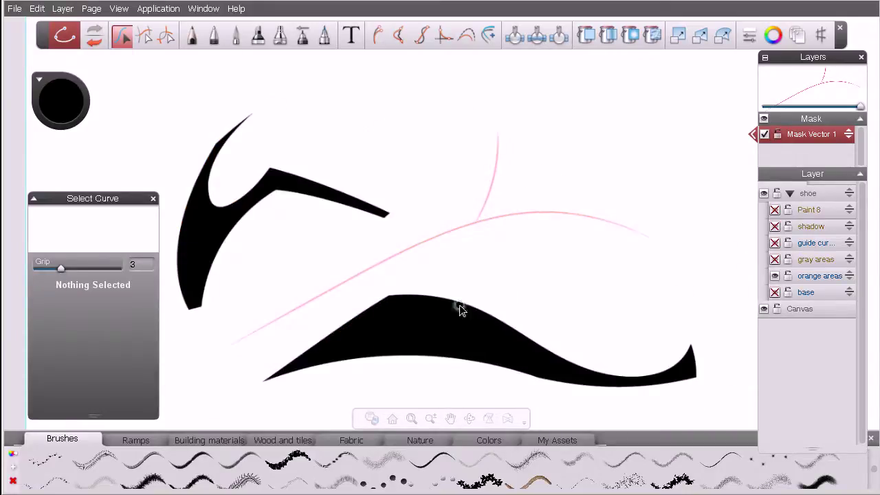
click(371, 279)
drag(850, 275, 853, 152)
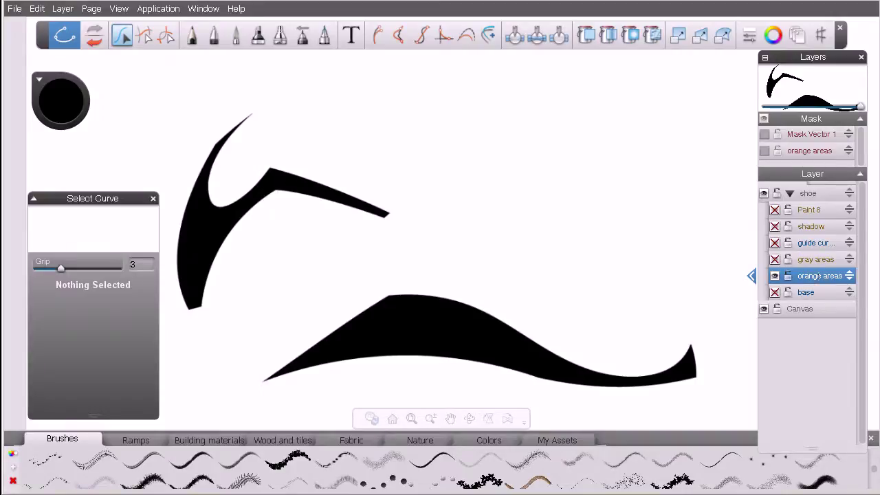
Step: Activate the copied orange areas mask, hide the orange areas layer, and show the base layer under the mask
click(797, 149)
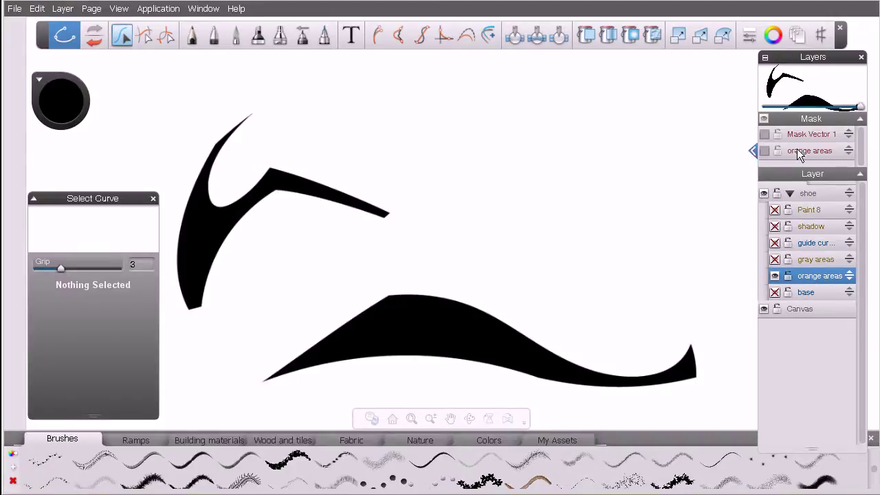
click(775, 275)
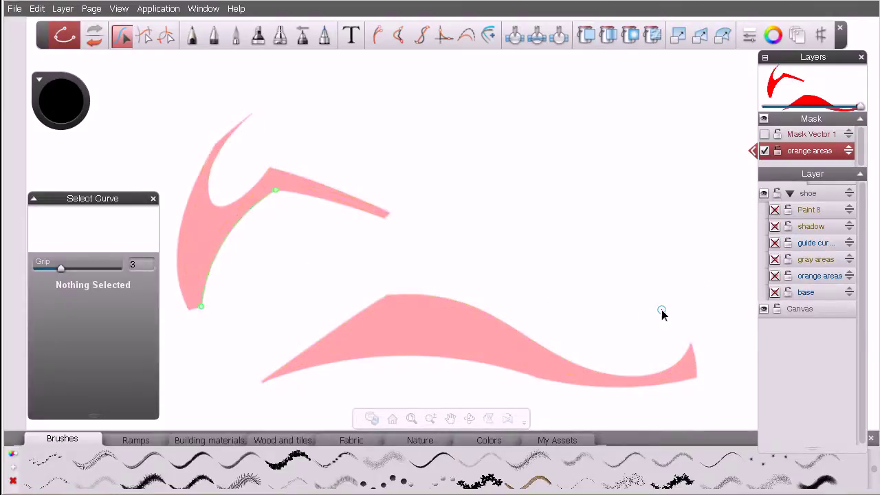
click(775, 295)
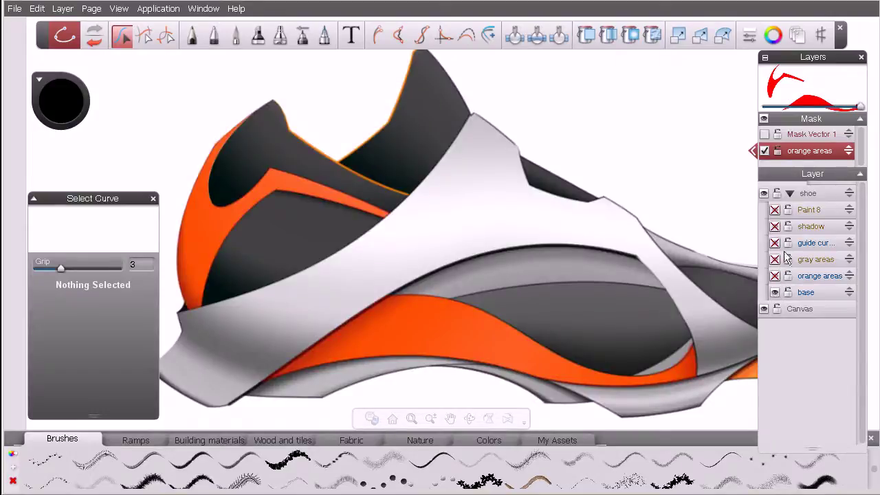
Step: Hide the mask display and review the orange areas mask's available commands and its opacity and symmetry settings
click(763, 118)
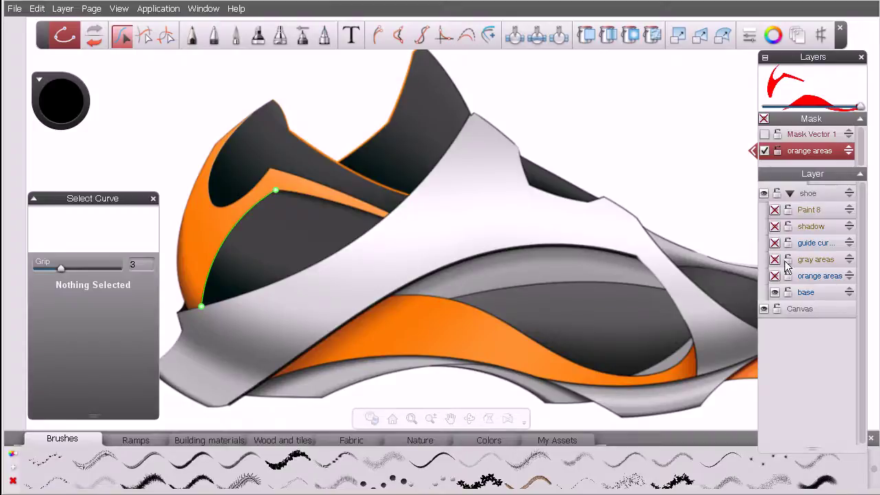
click(815, 152)
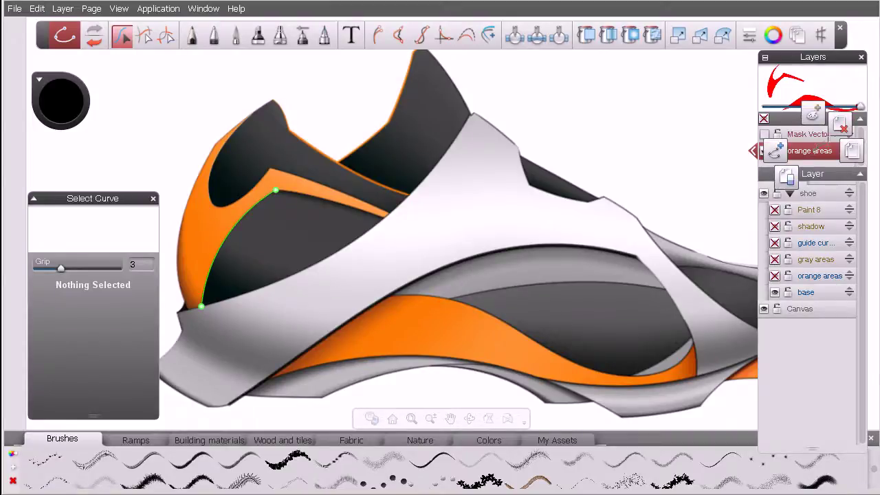
drag(840, 126, 807, 150)
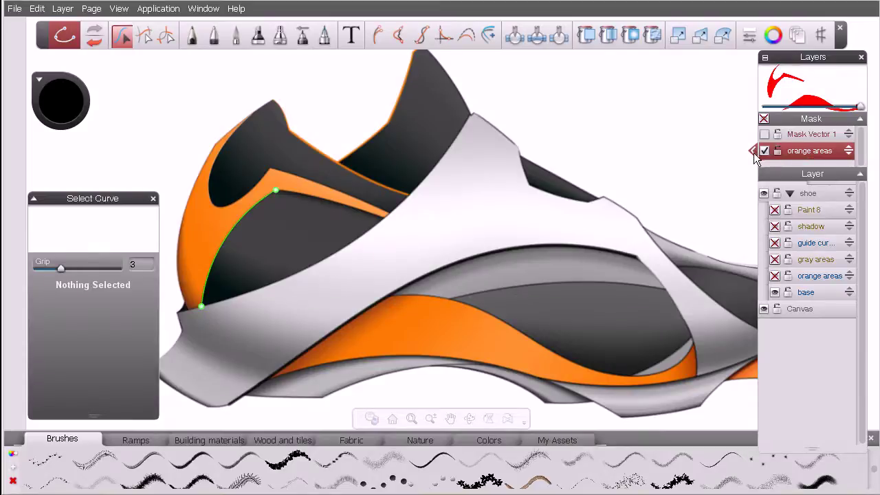
click(753, 152)
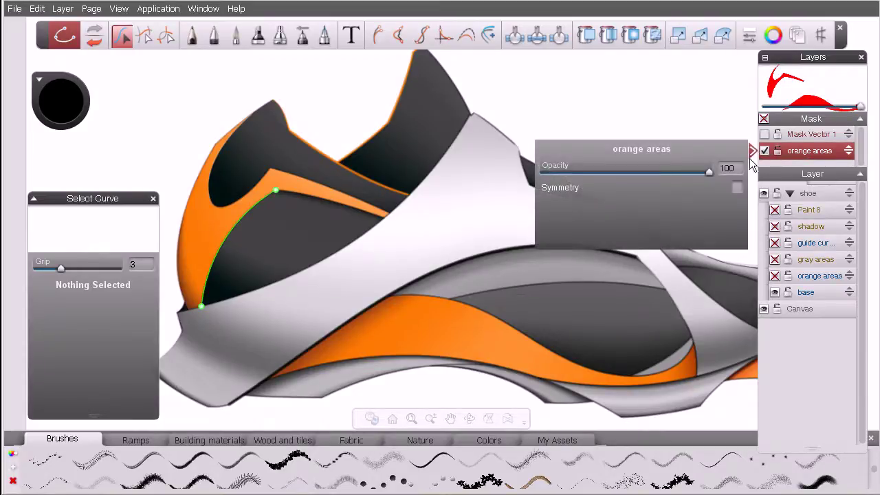
mouse_move(708, 172)
mouse_down()
mouse_move(604, 180)
mouse_move(709, 180)
mouse_up()
click(754, 150)
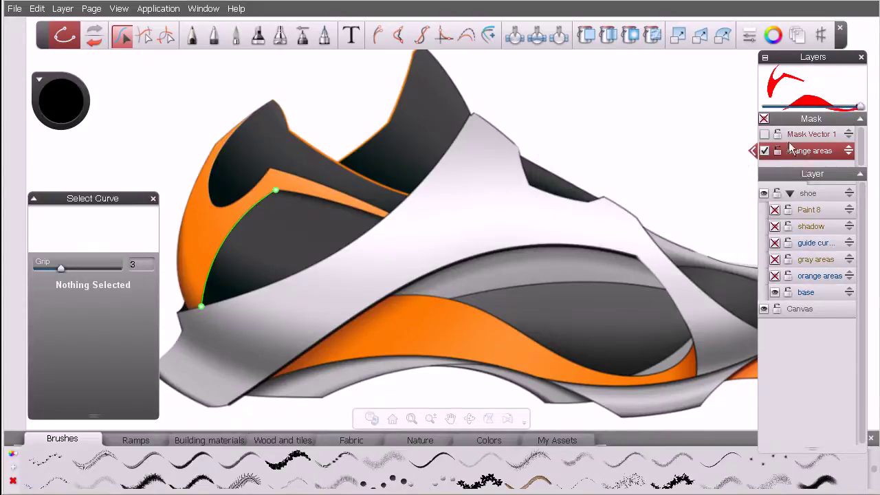
Step: Delete the orange areas mask and turn the mask display back on for Mask Vector 1
click(794, 154)
click(822, 127)
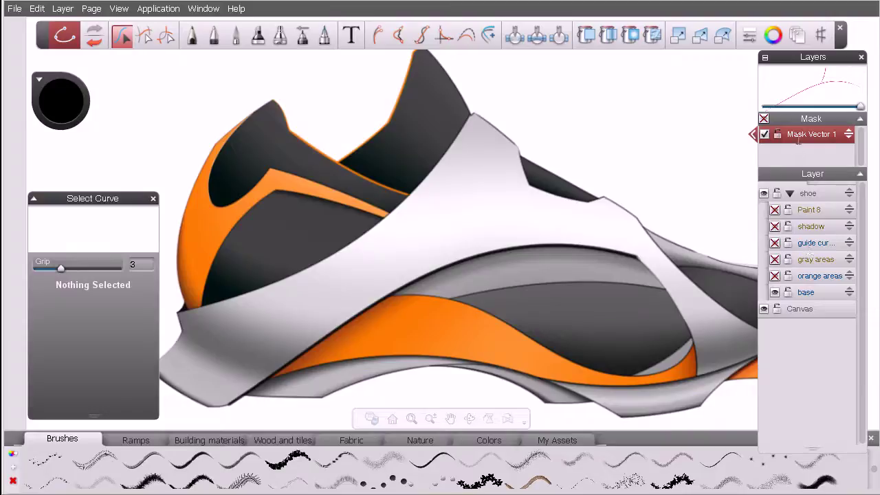
click(764, 120)
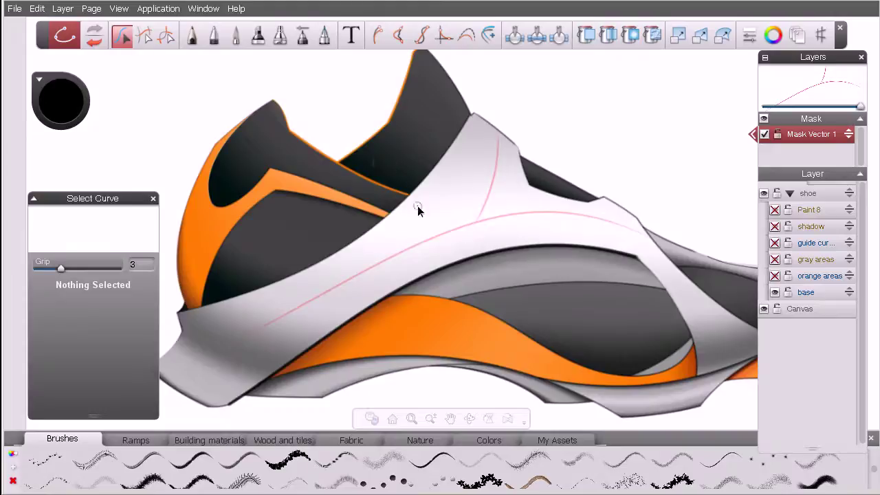
Step: Choose the dotted custom brush from the My Assets collection for drawing on Mask Vector 1
mouse_move(546, 283)
mouse_down()
mouse_move(534, 289)
mouse_move(532, 268)
mouse_move(475, 271)
mouse_move(514, 353)
mouse_up()
key(space)
key(space)
drag(378, 240, 407, 249)
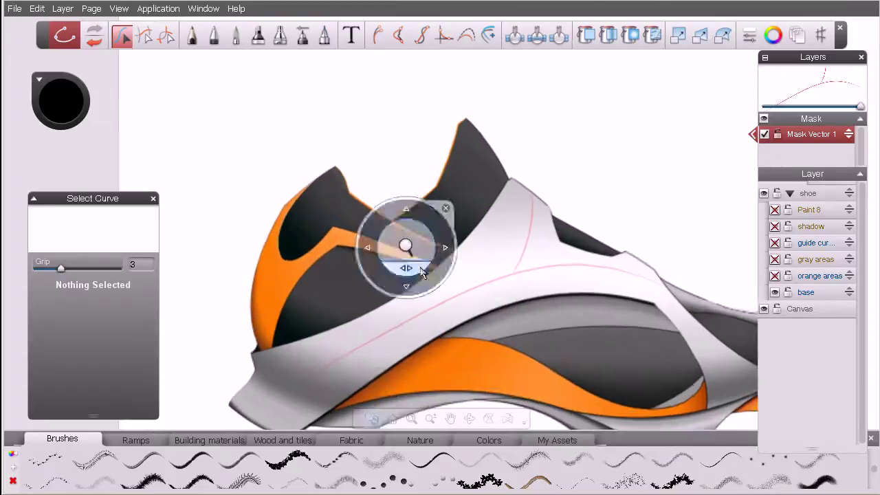
drag(430, 283, 434, 301)
key(space)
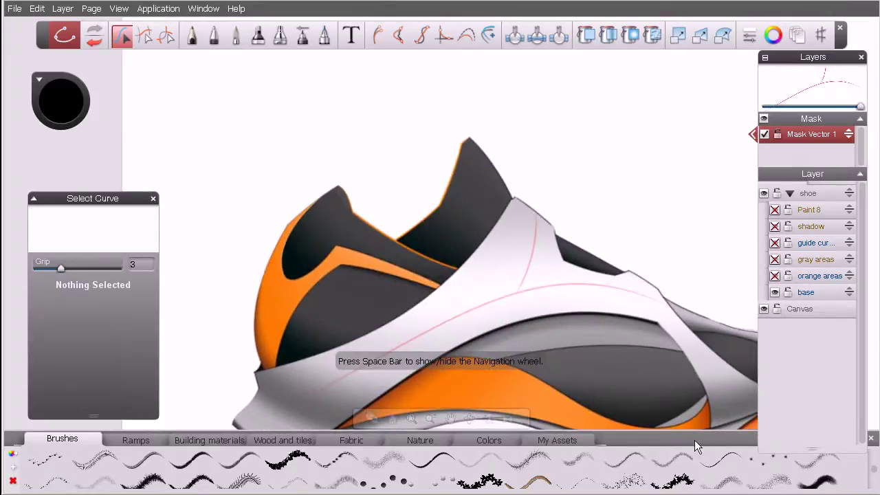
click(214, 40)
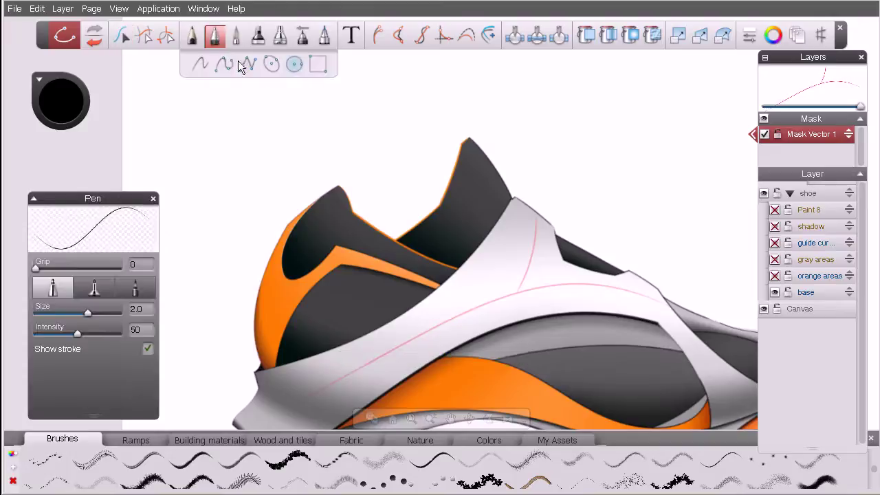
click(566, 441)
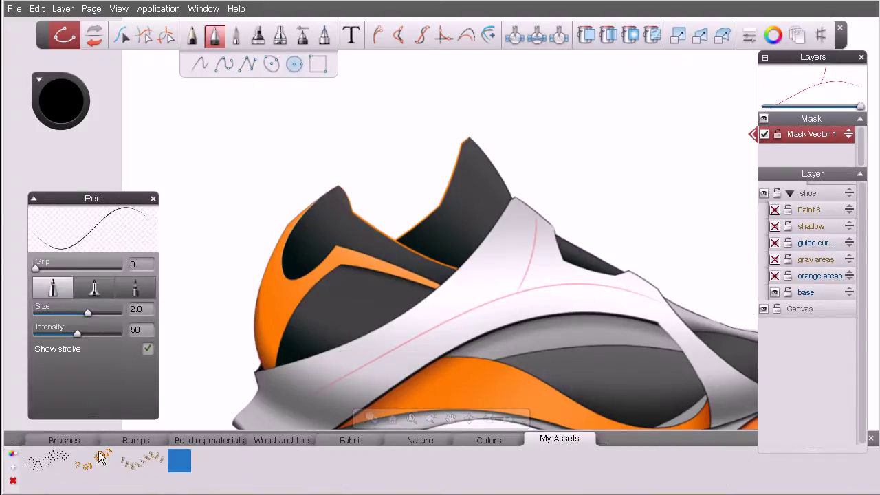
click(54, 463)
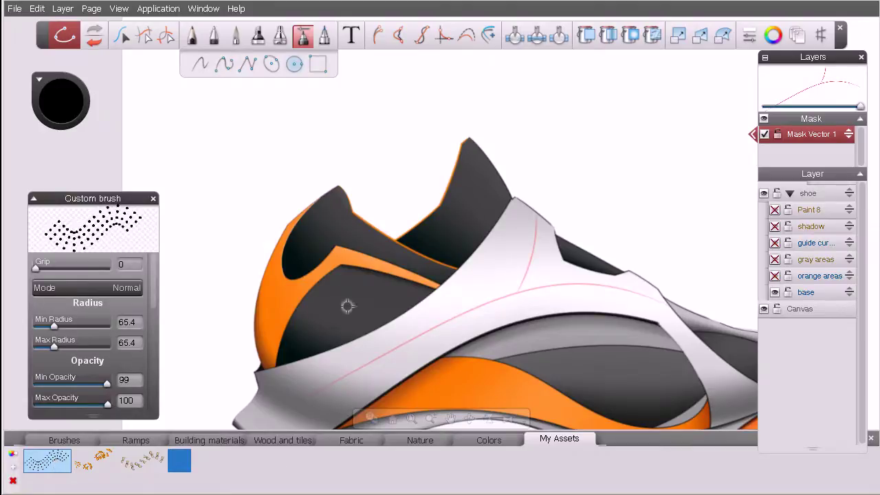
Step: Try a dotted brush stroke across the dark heel panel of the shoe
key(space)
drag(341, 257, 402, 257)
key(space)
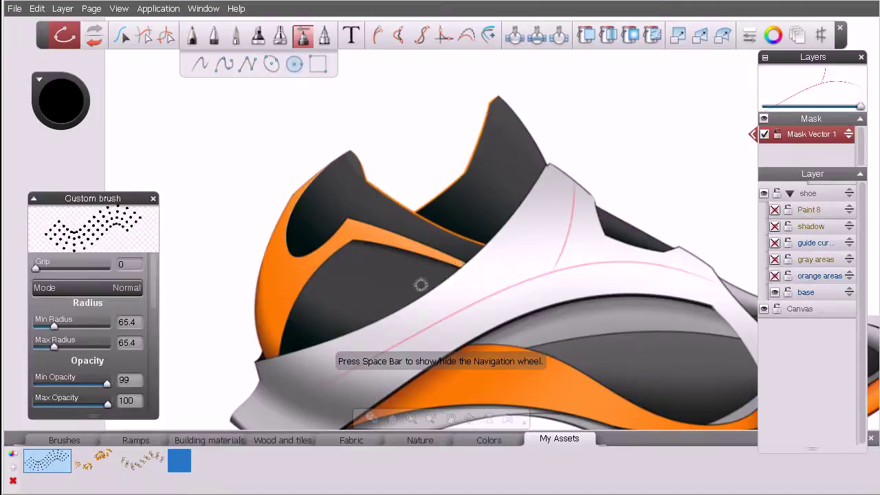
mouse_move(419, 288)
mouse_down()
mouse_move(400, 275)
mouse_move(340, 320)
mouse_move(384, 319)
mouse_up()
key(ctrl+z)
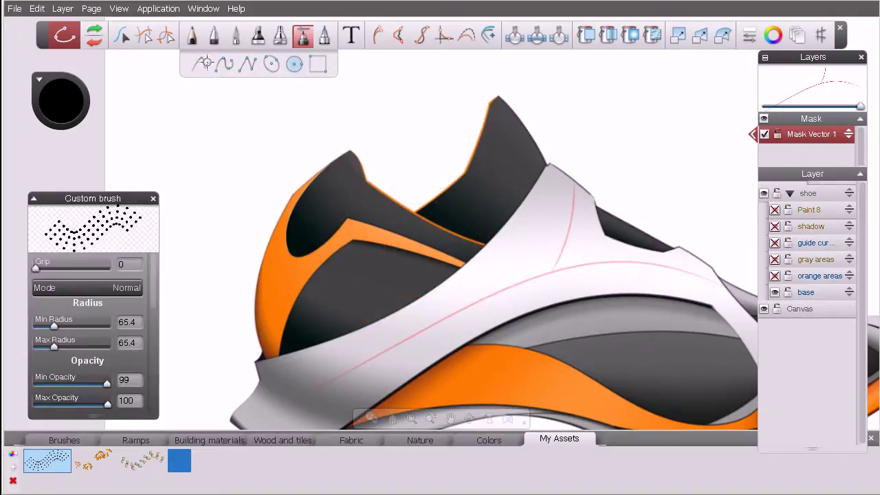
Step: Switch the dotted brush to freehand strokes with a minimum radius of 28.0 and a maximum radius of 28.1
click(202, 62)
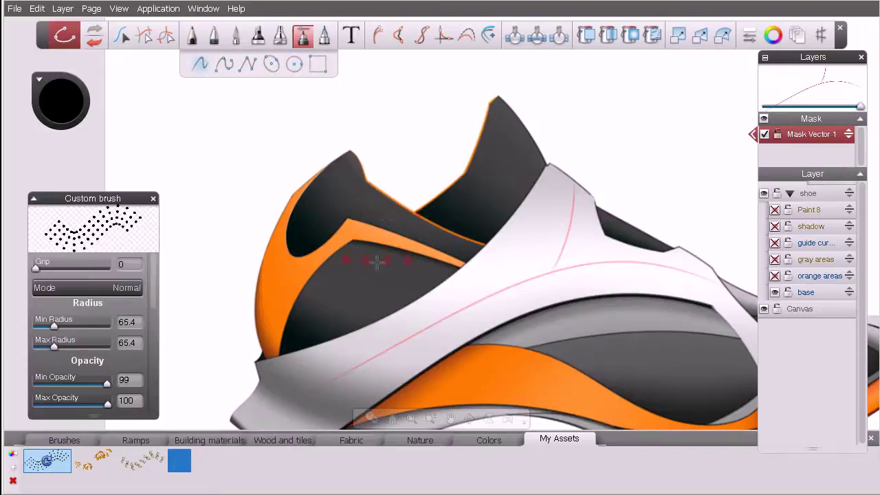
mouse_move(401, 267)
mouse_down()
mouse_move(317, 262)
mouse_move(395, 259)
mouse_move(423, 296)
mouse_move(451, 266)
mouse_move(432, 266)
mouse_up()
key(space)
key(space)
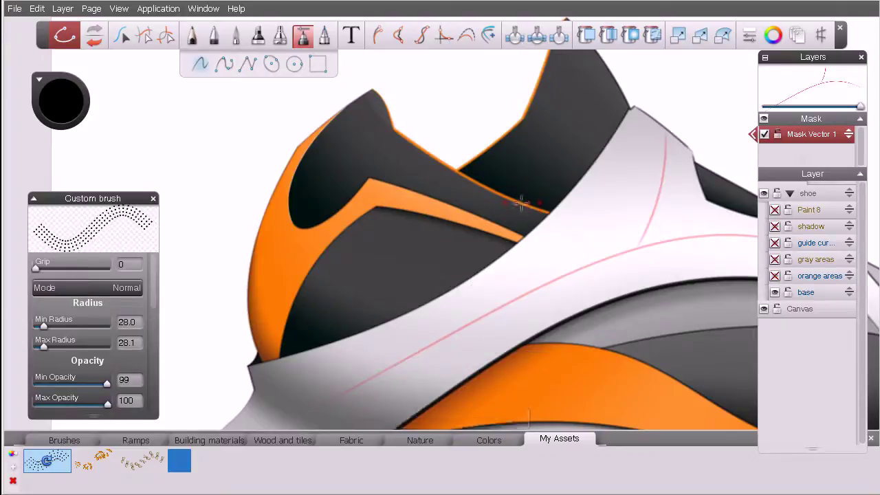
Step: Cover the shoe's heel area with parallel rows of dotted freehand strokes on Mask Vector 1
mouse_move(520, 201)
mouse_down()
mouse_move(504, 225)
mouse_move(416, 278)
mouse_up()
drag(348, 313, 249, 344)
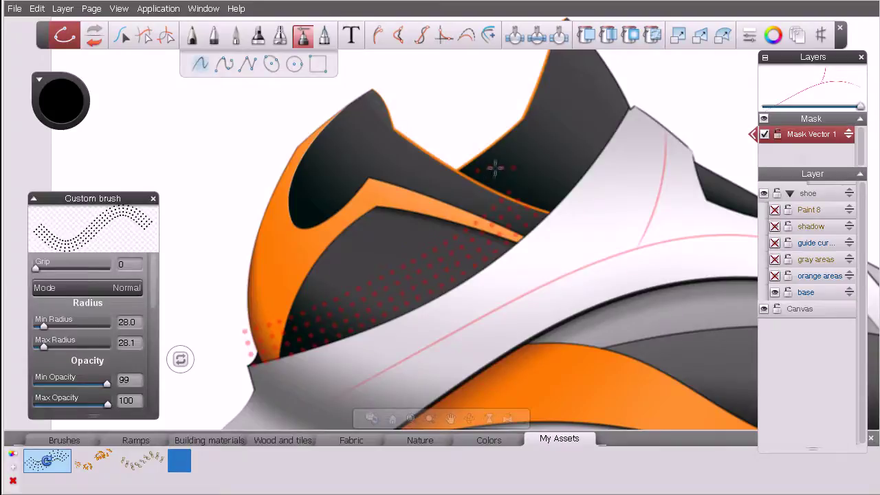
drag(495, 170, 333, 264)
drag(242, 300, 253, 295)
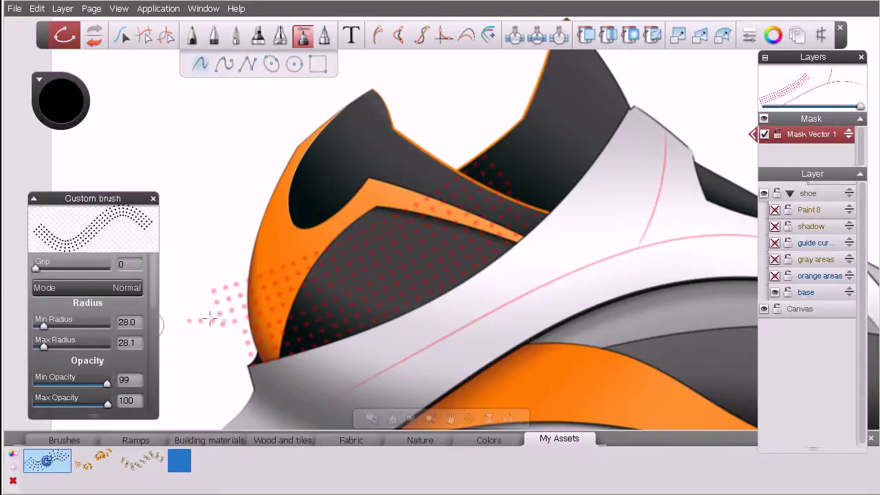
mouse_move(465, 143)
mouse_down()
mouse_move(323, 218)
mouse_move(179, 273)
mouse_up()
mouse_move(434, 110)
mouse_down()
mouse_move(440, 101)
mouse_move(422, 97)
mouse_move(377, 135)
mouse_move(160, 232)
mouse_move(385, 107)
mouse_move(402, 73)
mouse_move(381, 69)
mouse_move(176, 171)
mouse_move(106, 195)
mouse_up()
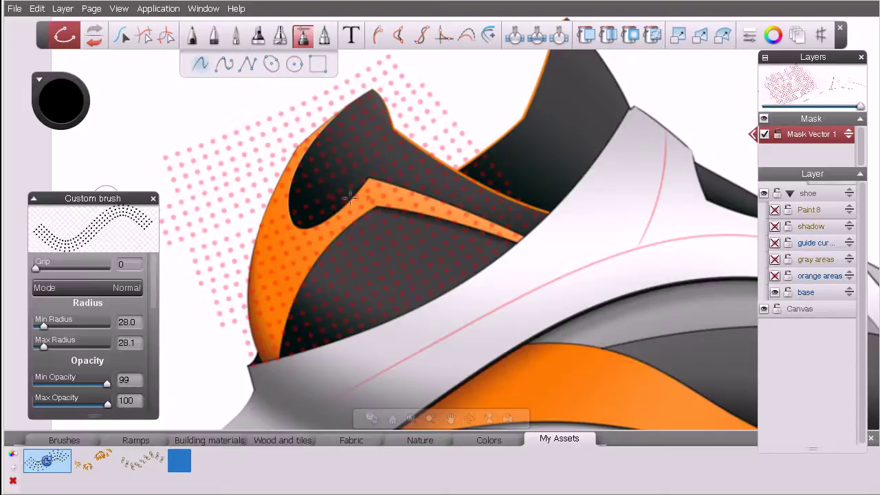
Step: Select the two lowest dotted curves on the heel and adjust their points to align the rows of dots
click(121, 36)
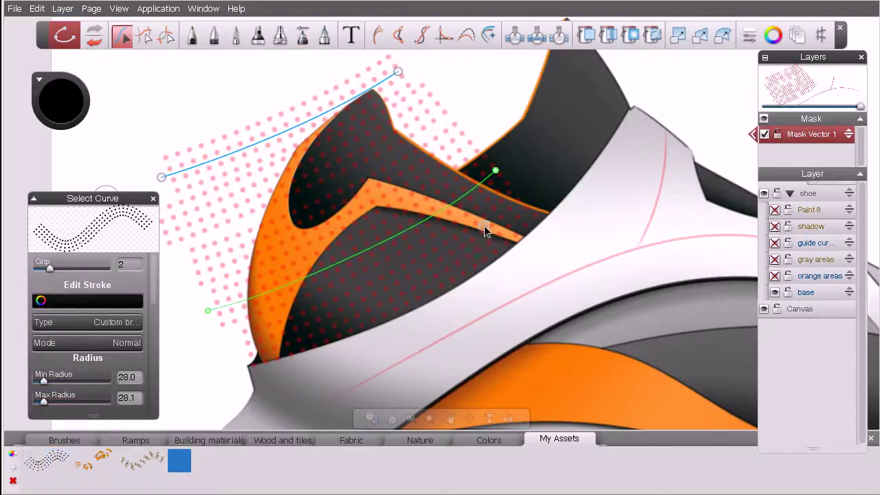
click(525, 205)
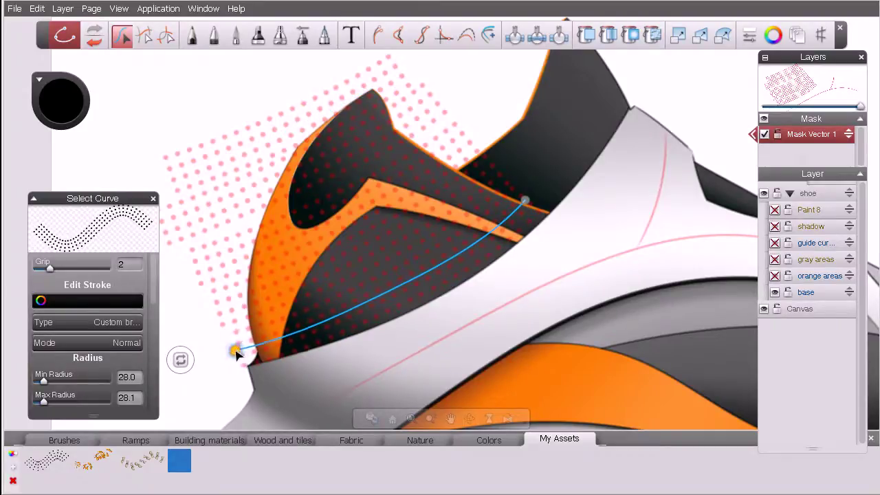
click(496, 172)
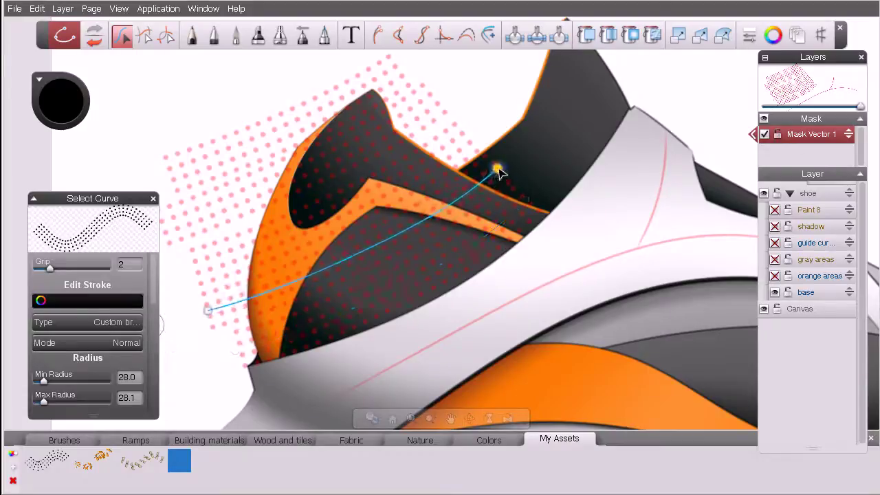
click(375, 246)
drag(375, 244, 374, 246)
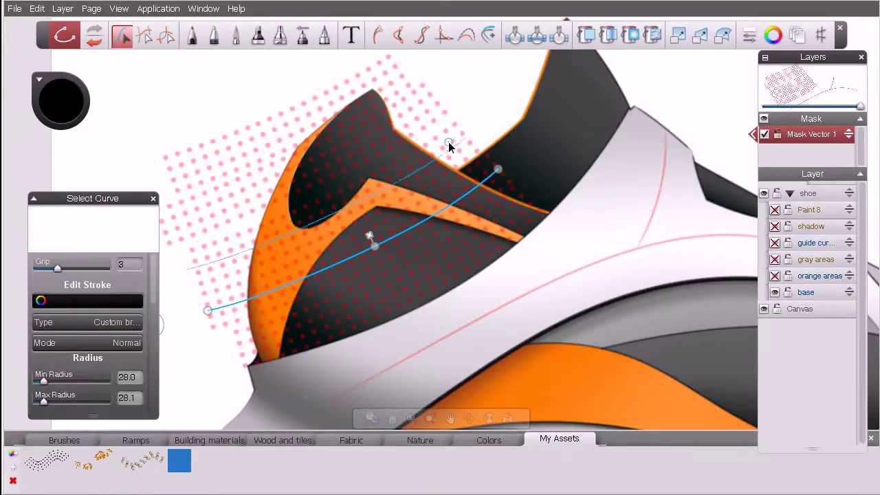
Step: Adjust the points of the dotted curves across the upper heel so their dots line up with the neighbouring rows
click(450, 145)
drag(465, 139, 469, 138)
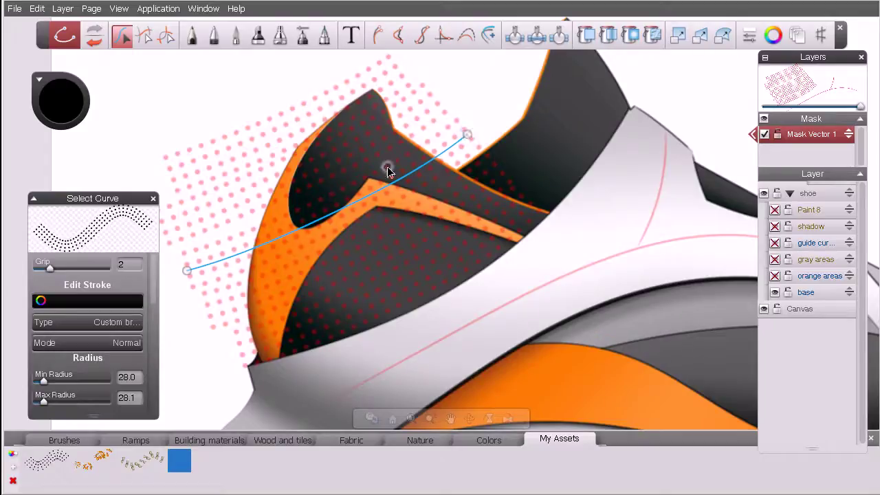
drag(186, 269, 187, 270)
drag(466, 132, 440, 99)
mouse_move(320, 165)
mouse_down()
mouse_move(305, 167)
mouse_move(306, 175)
mouse_up()
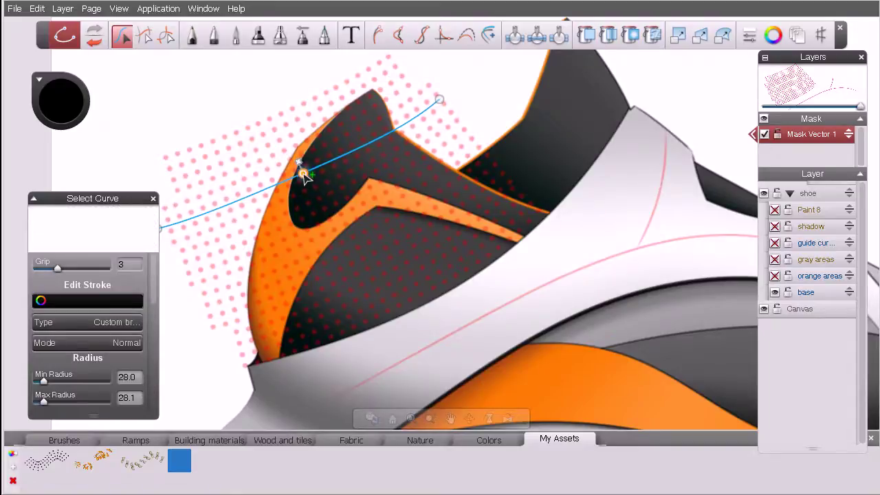
drag(305, 176, 300, 175)
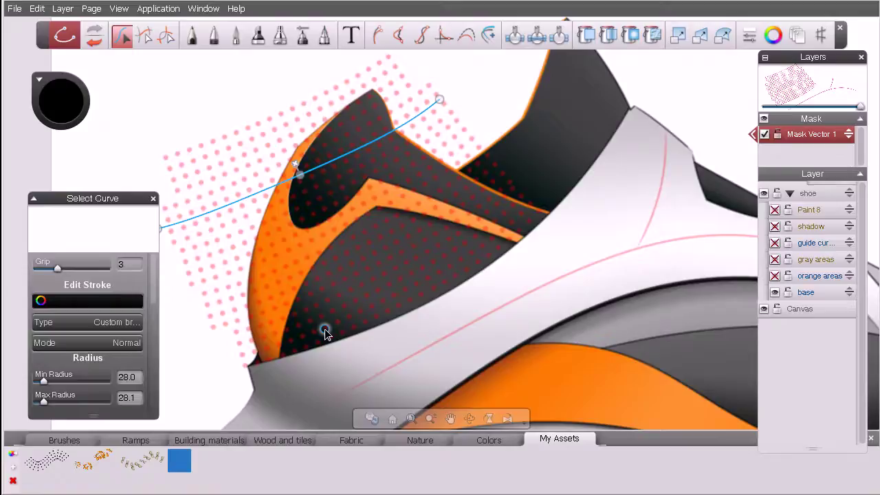
Step: Show and activate the Paint 8 layer, and hide the mask display
click(809, 211)
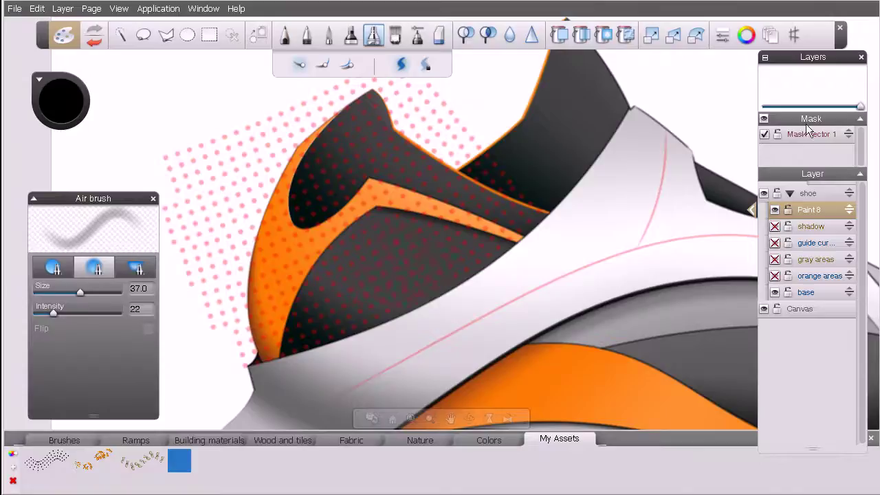
click(764, 118)
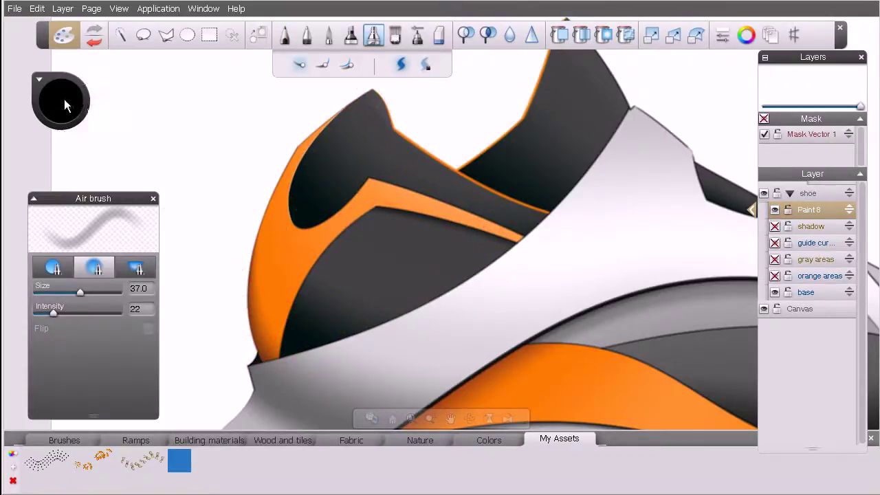
Step: Set the airbrush to a pale cream colour with an intensity of 13
click(65, 100)
mouse_move(66, 100)
mouse_down()
mouse_move(69, 77)
mouse_move(66, 86)
mouse_up()
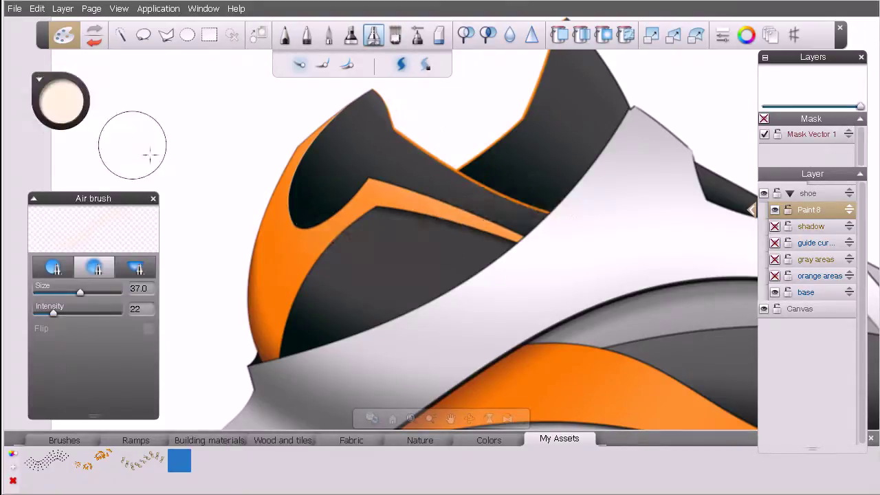
drag(50, 313, 47, 312)
Step: Airbrush light highlights over the dark heel and collar panels through the dotted mask to create a perforated texture
key(space)
mouse_move(405, 214)
mouse_down()
mouse_move(337, 228)
mouse_move(364, 272)
mouse_up()
key(space)
mouse_move(350, 166)
mouse_down()
mouse_move(338, 190)
mouse_move(370, 168)
mouse_move(345, 203)
mouse_move(386, 205)
mouse_move(367, 162)
mouse_move(338, 194)
mouse_move(344, 212)
mouse_move(380, 201)
mouse_move(419, 222)
mouse_move(430, 213)
mouse_move(472, 238)
mouse_up()
mouse_move(430, 263)
mouse_down()
mouse_move(378, 267)
mouse_move(391, 240)
mouse_move(352, 258)
mouse_move(376, 275)
mouse_move(461, 251)
mouse_move(380, 237)
mouse_move(344, 294)
mouse_move(438, 267)
mouse_move(432, 272)
mouse_move(364, 243)
mouse_move(377, 240)
mouse_up()
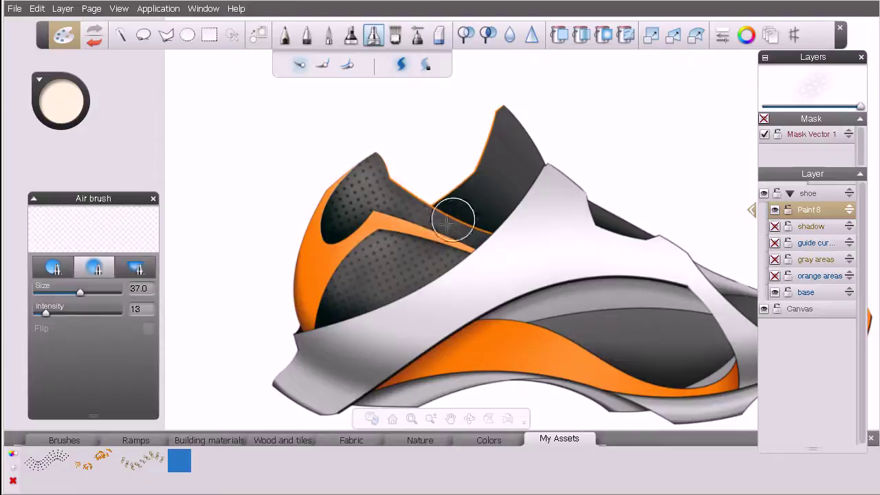
mouse_move(406, 198)
mouse_down()
mouse_move(473, 229)
mouse_move(389, 195)
mouse_move(474, 235)
mouse_move(420, 212)
mouse_move(379, 171)
mouse_up()
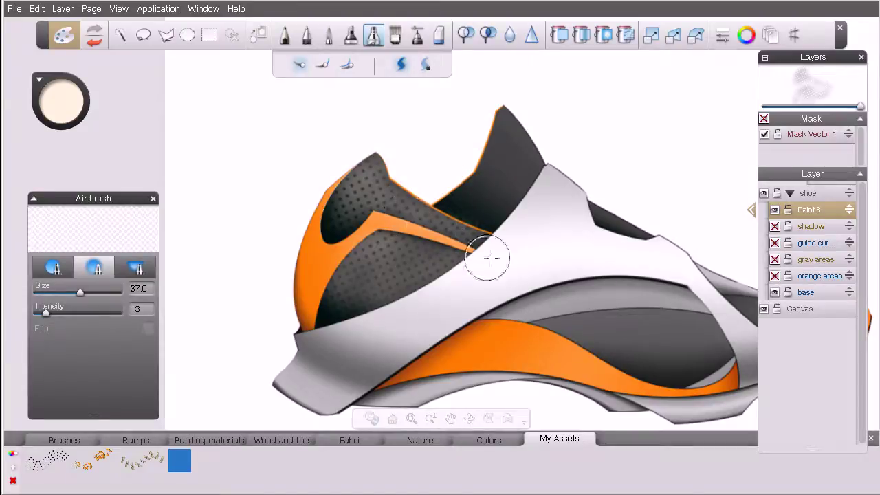
key(space)
mouse_move(589, 248)
mouse_down()
mouse_move(555, 254)
mouse_move(536, 276)
mouse_move(500, 275)
mouse_move(476, 259)
mouse_up()
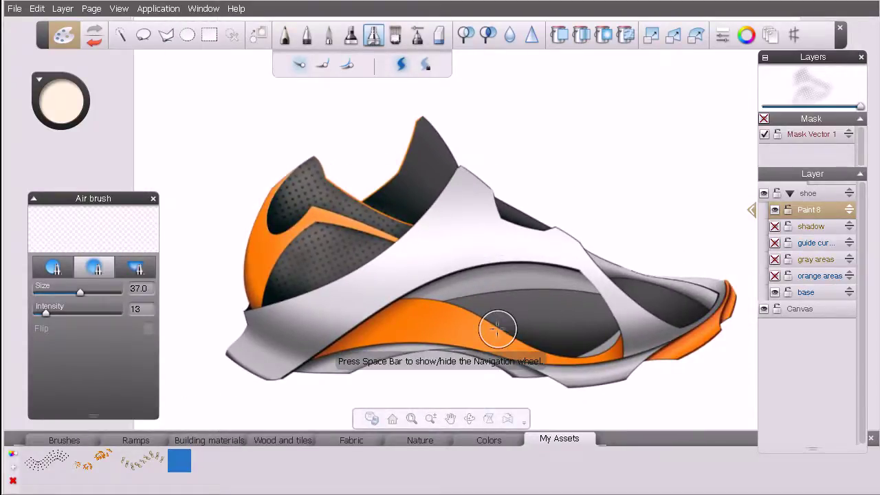